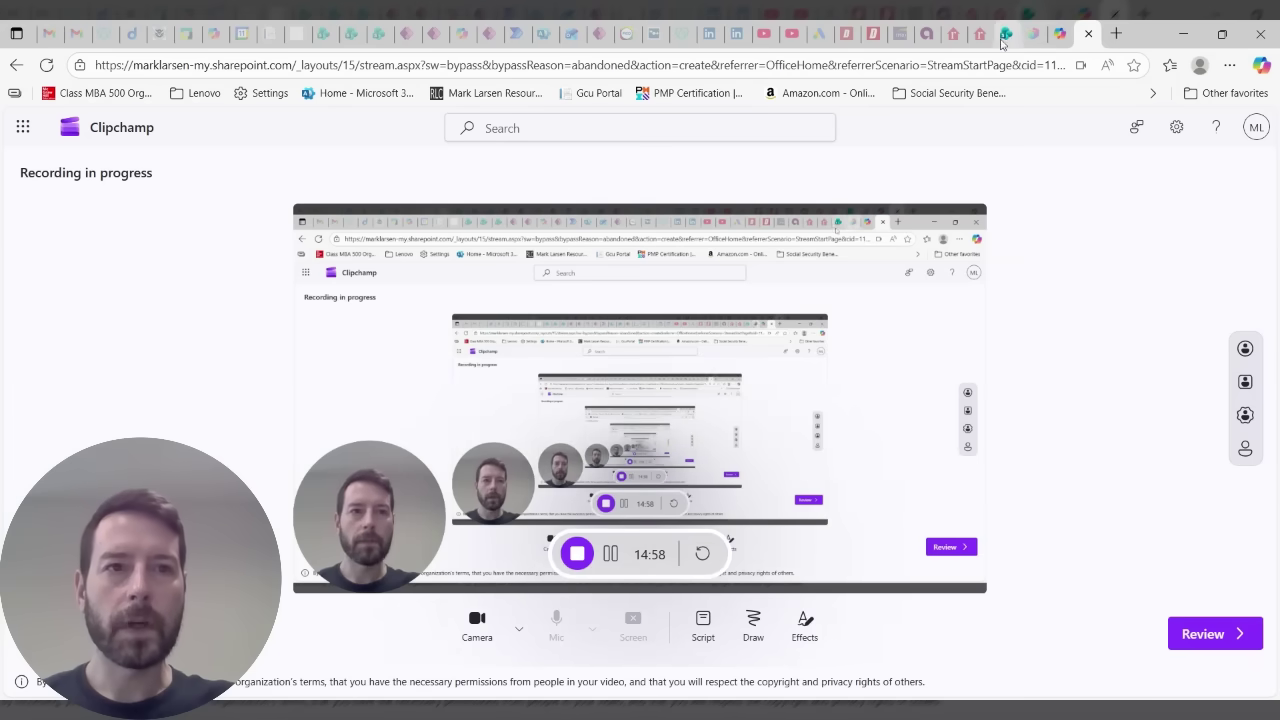
Step: Switch to the SharePoint Contracts library, open the BrightLayer contract's properties and hide the comments pane
click(1006, 40)
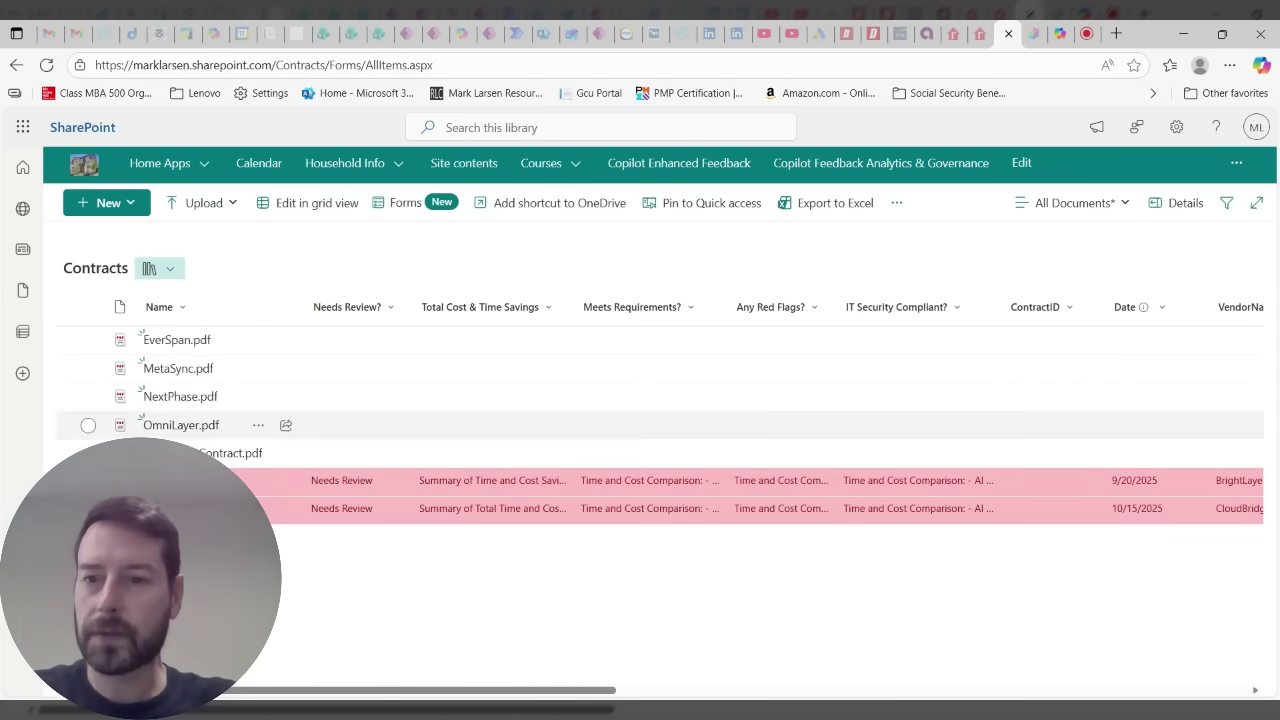
click(222, 481)
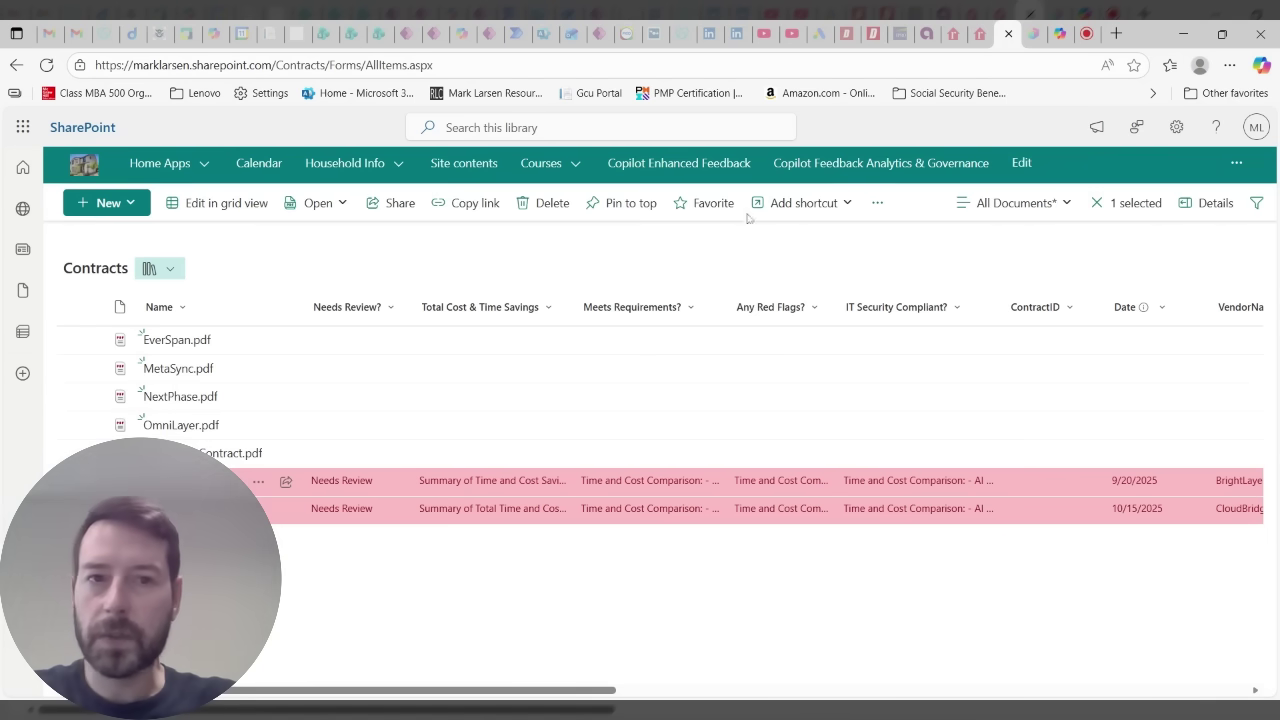
click(878, 204)
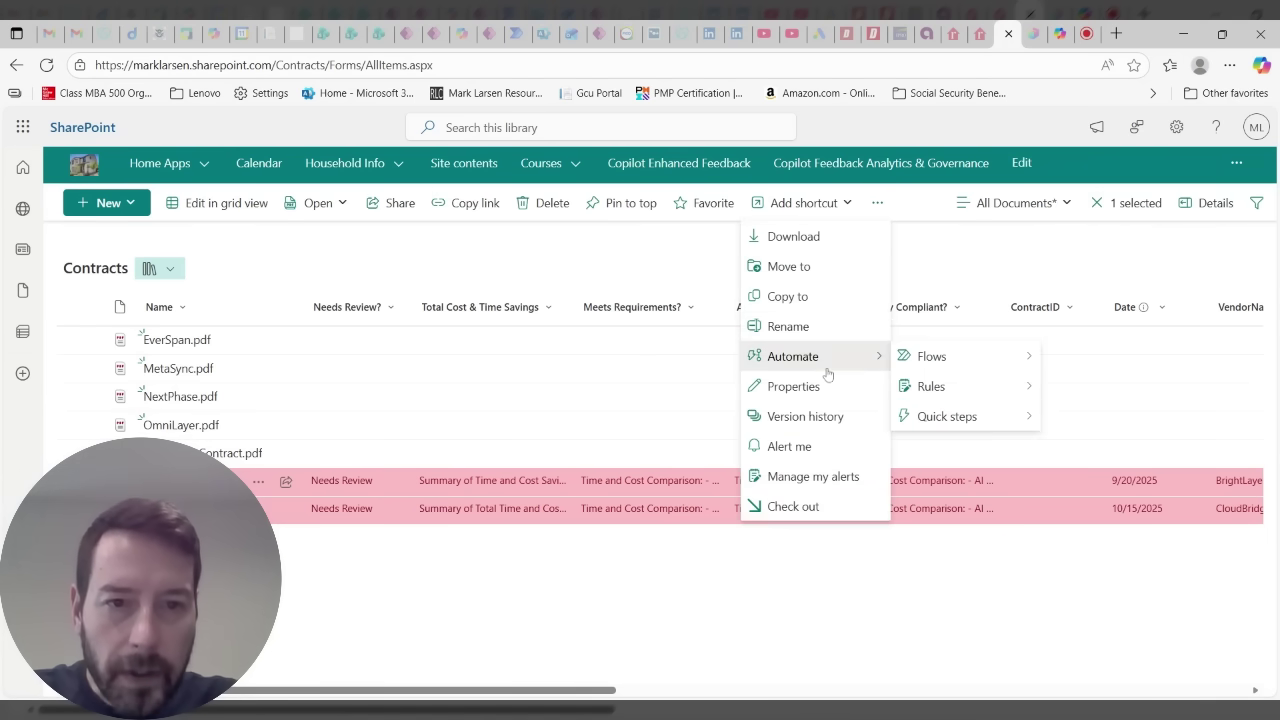
key(Escape)
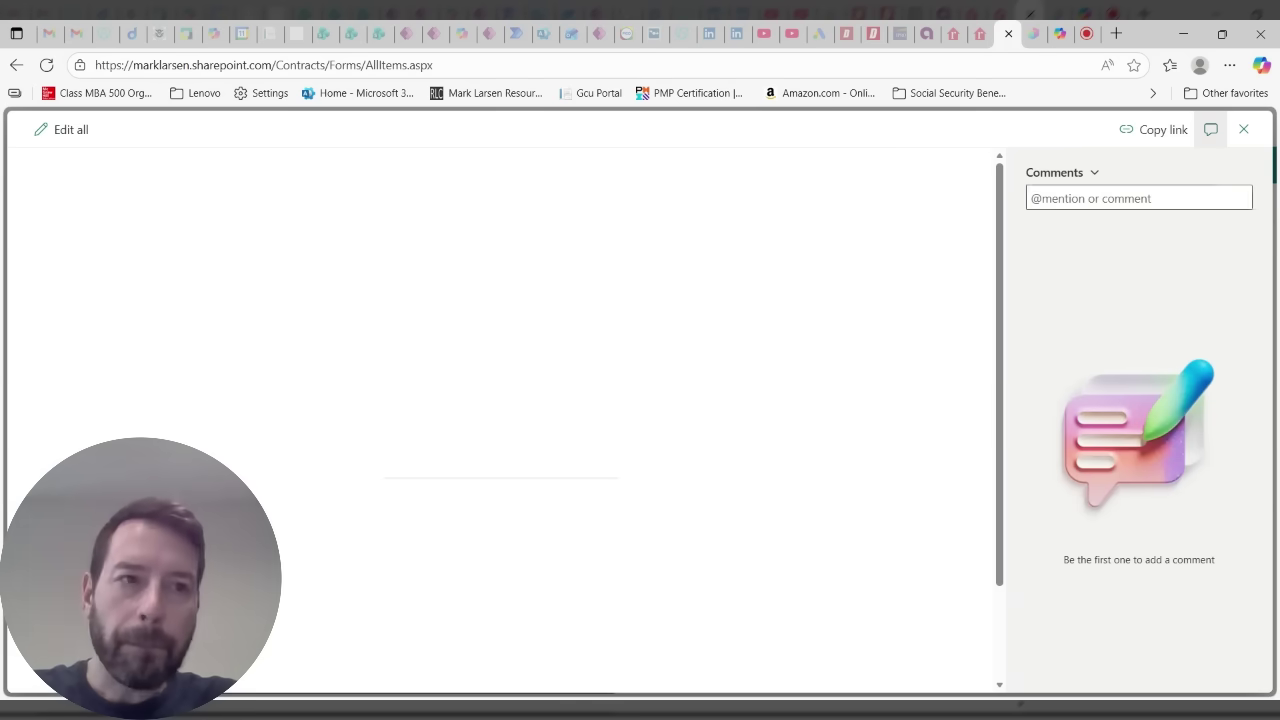
click(1209, 131)
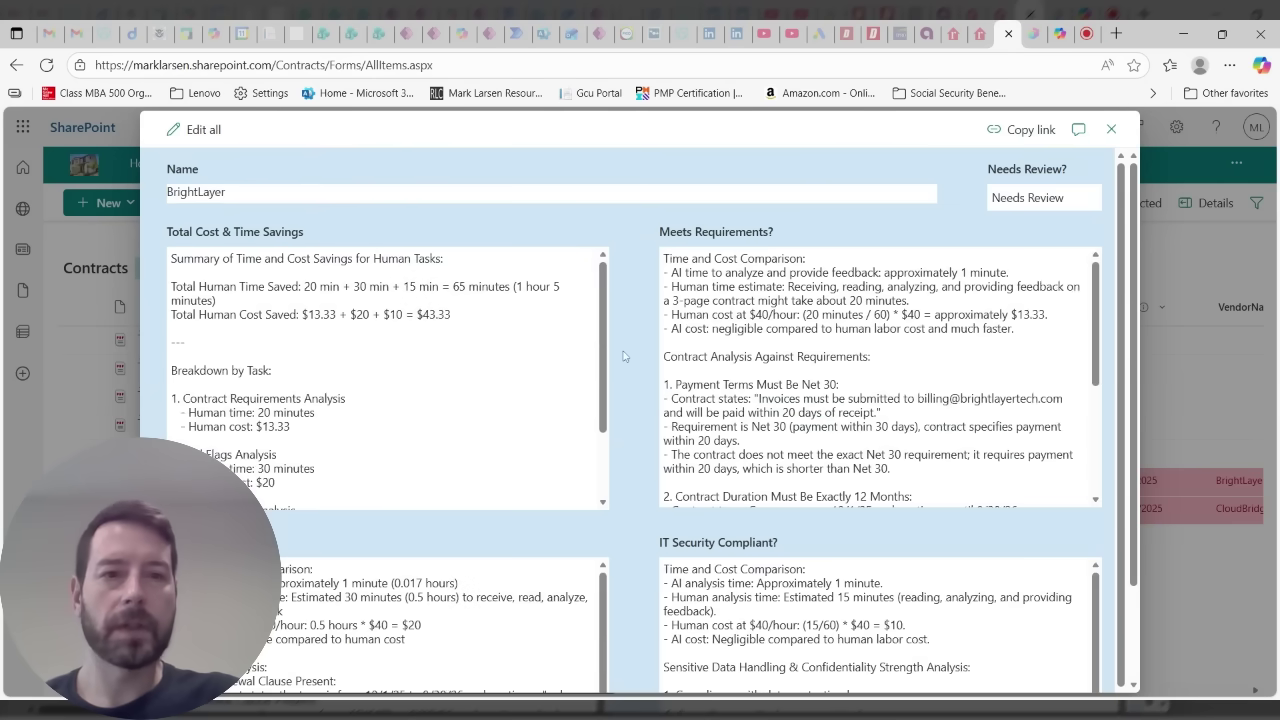
Step: Examine the BrightLayer contract's Total Cost & Time Savings summary, including the human time and cost breakdown by task
drag(440, 316, 362, 320)
click(467, 316)
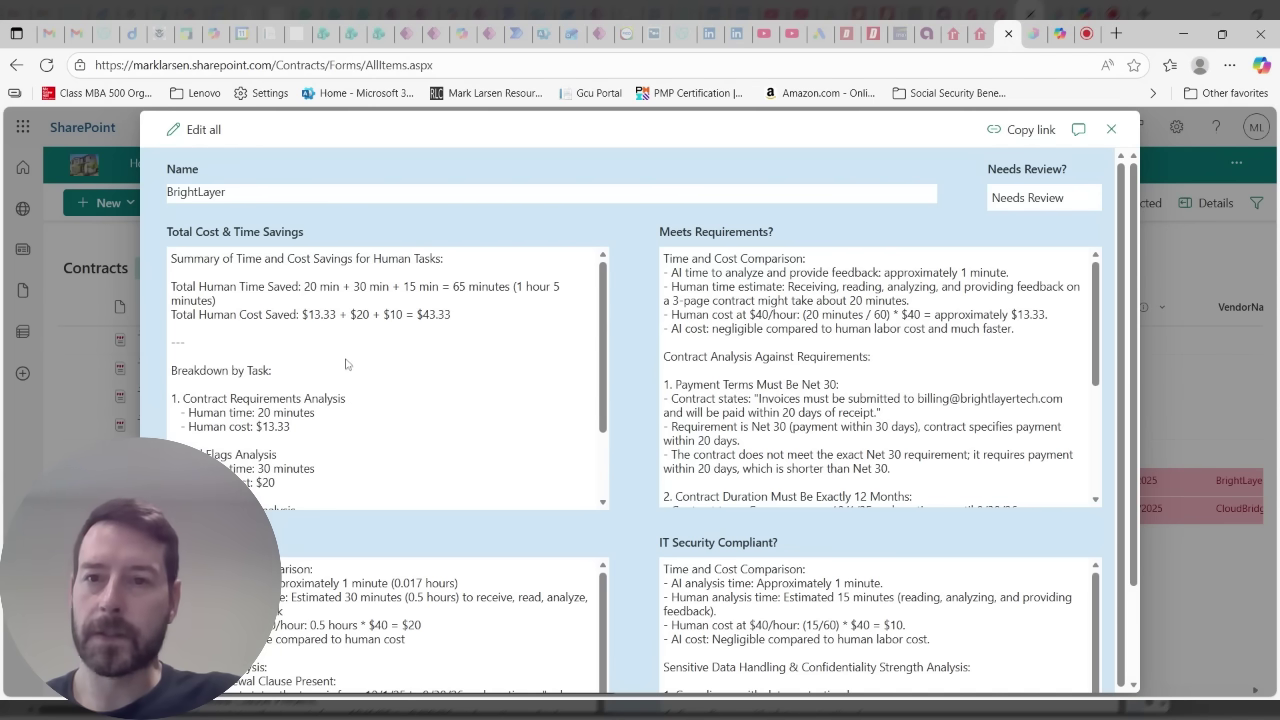
scroll(346, 364, down, 1)
drag(329, 343, 242, 343)
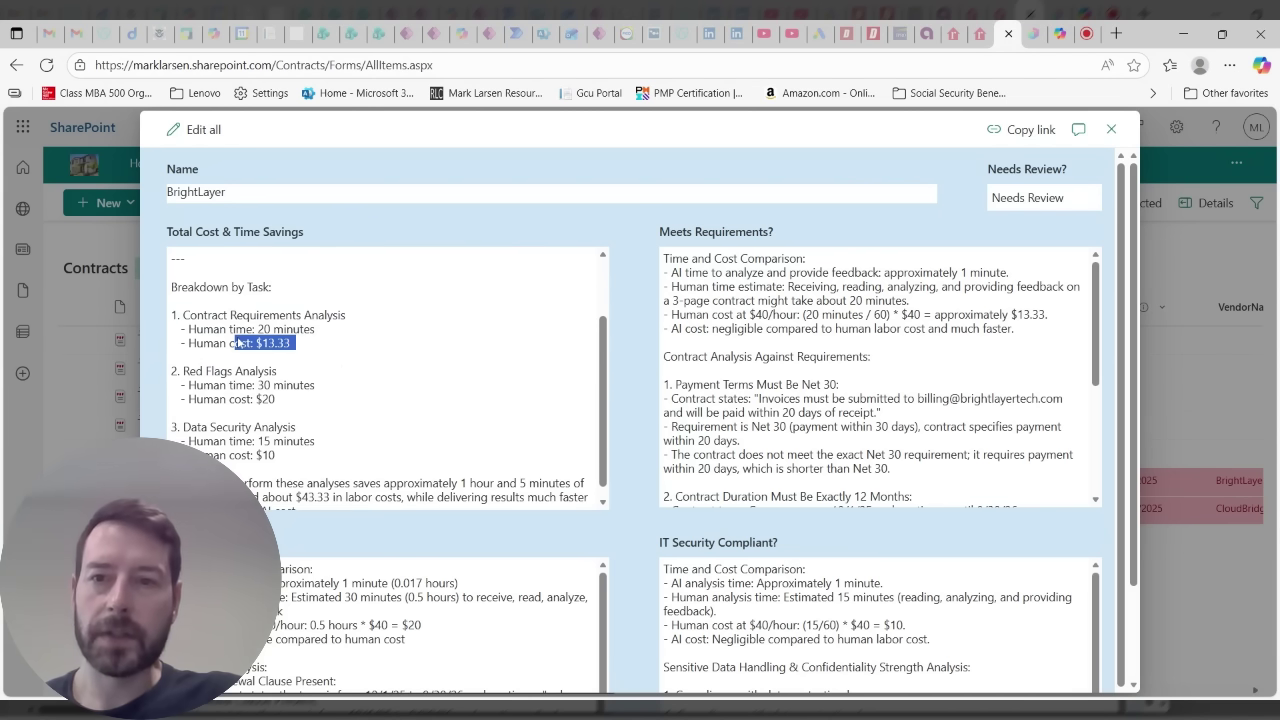
click(316, 331)
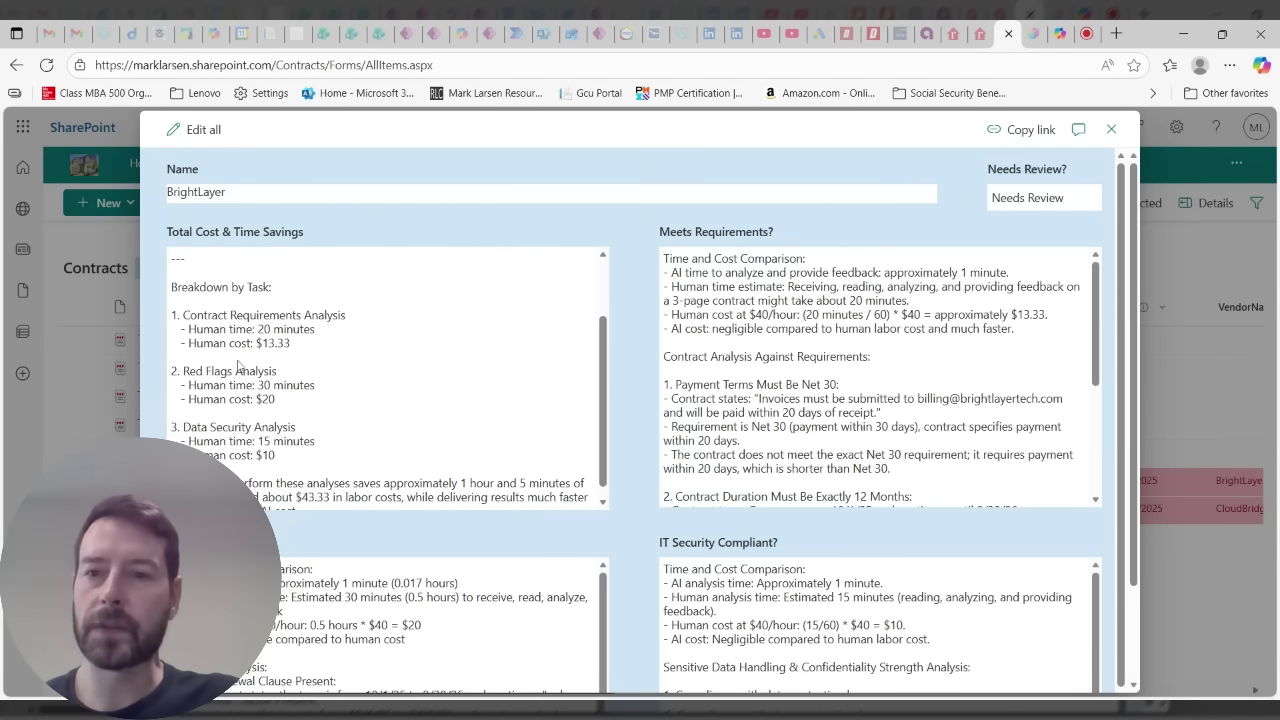
scroll(368, 376, up, 2)
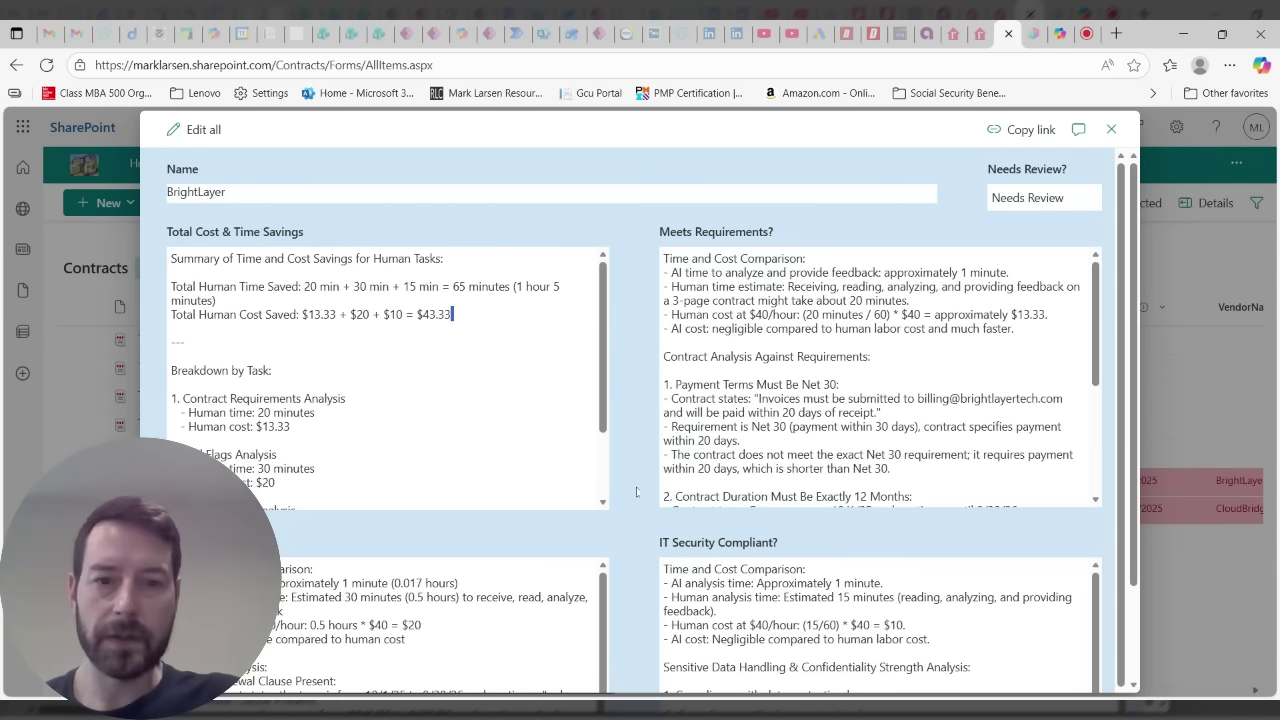
scroll(636, 491, down, 2)
scroll(780, 292, up, 3)
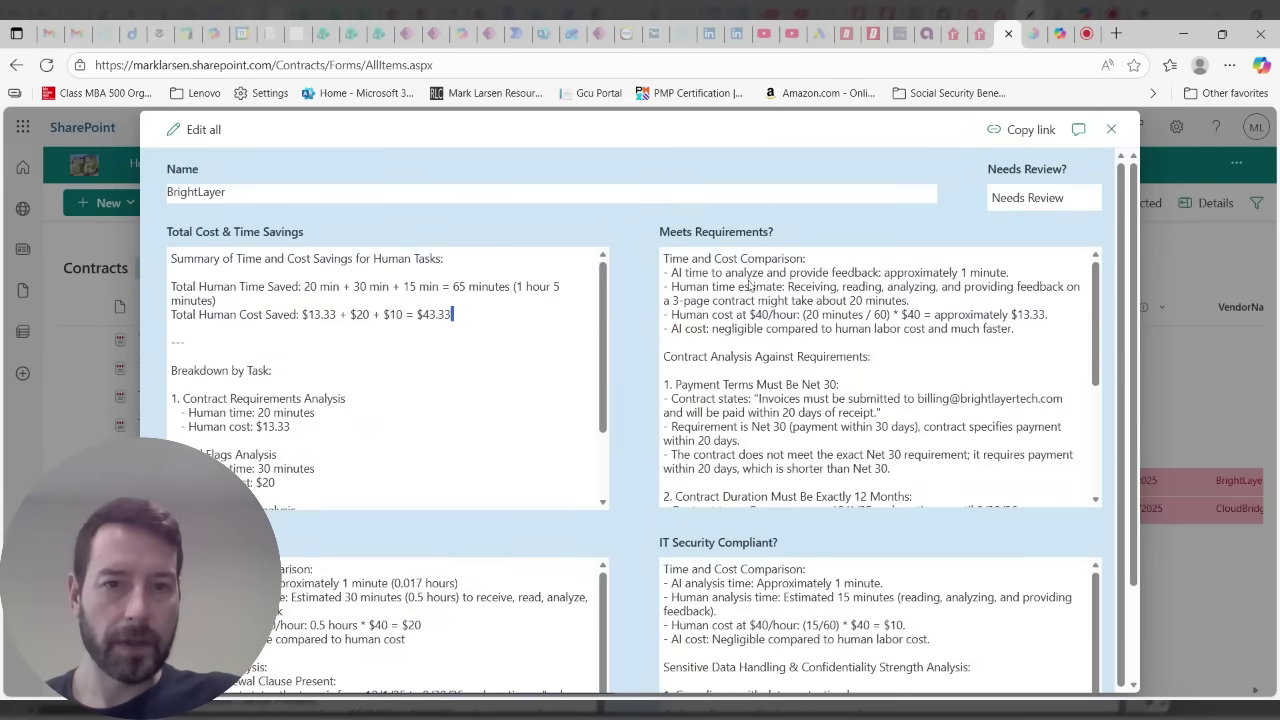
Step: Read the BrightLayer contract's Meets Requirements? analysis, from the time and cost comparison through to its summary
drag(664, 257, 810, 358)
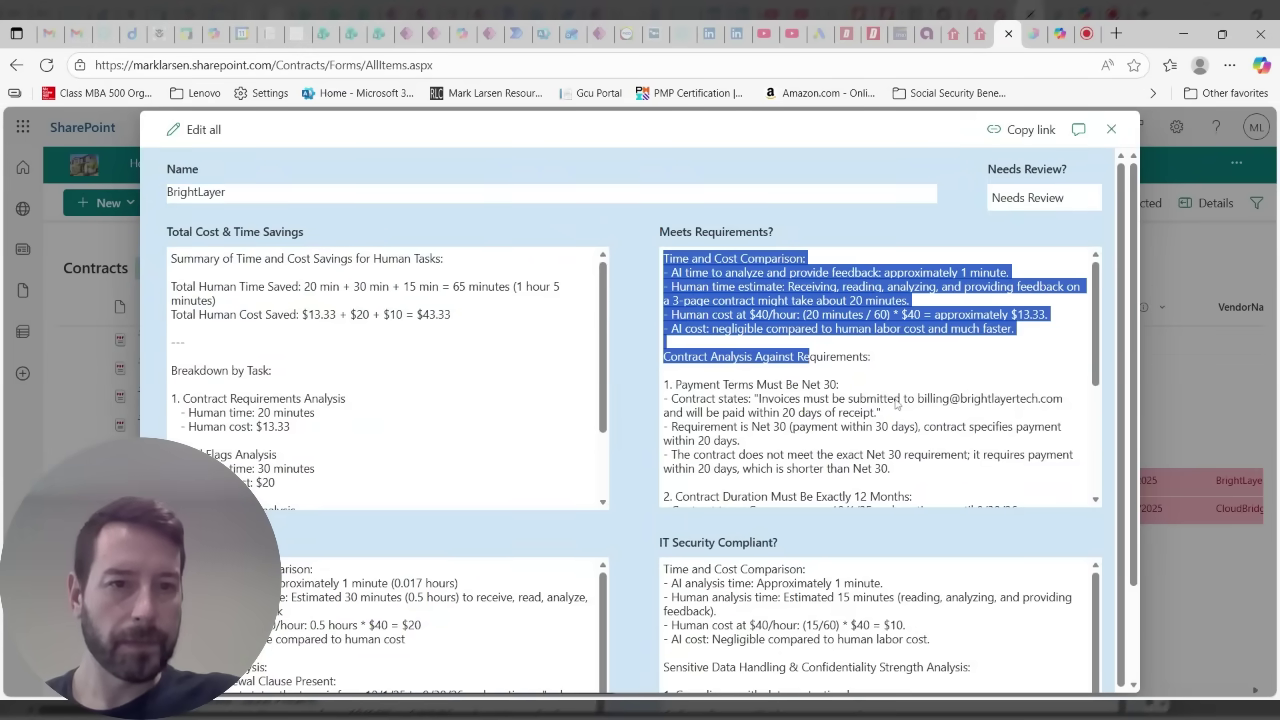
click(897, 403)
scroll(775, 490, down, 4)
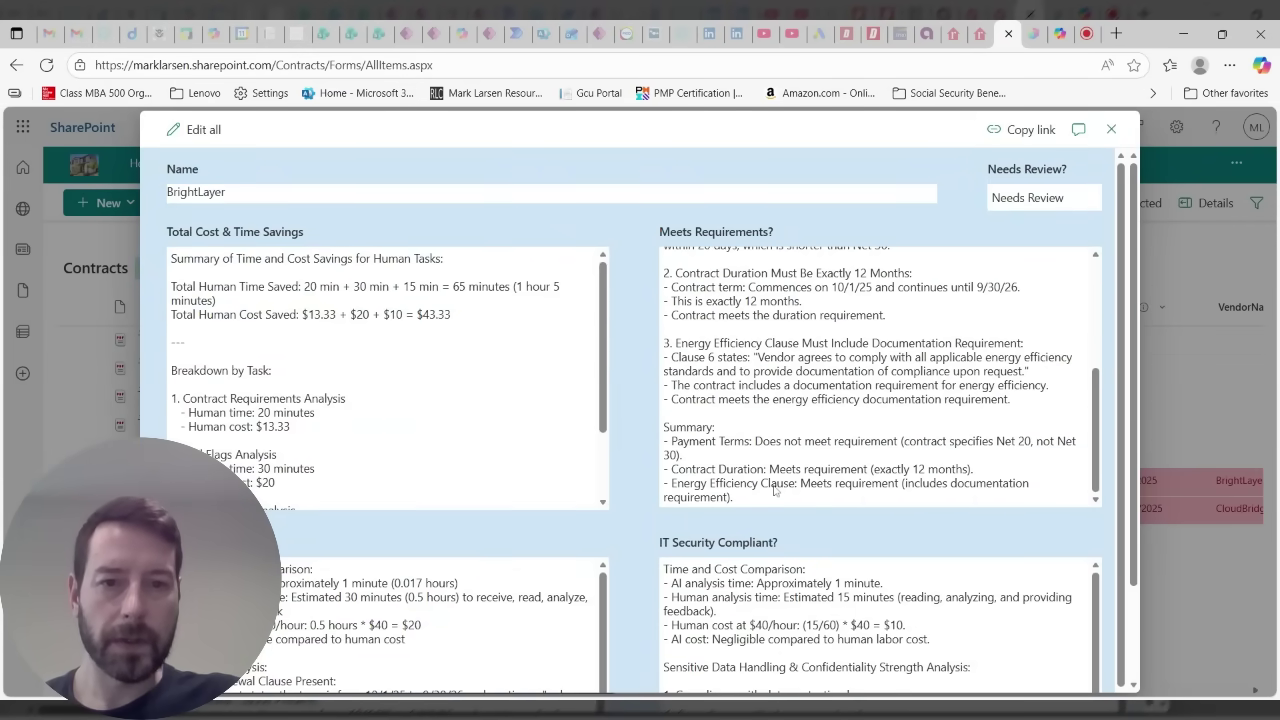
drag(762, 497, 660, 441)
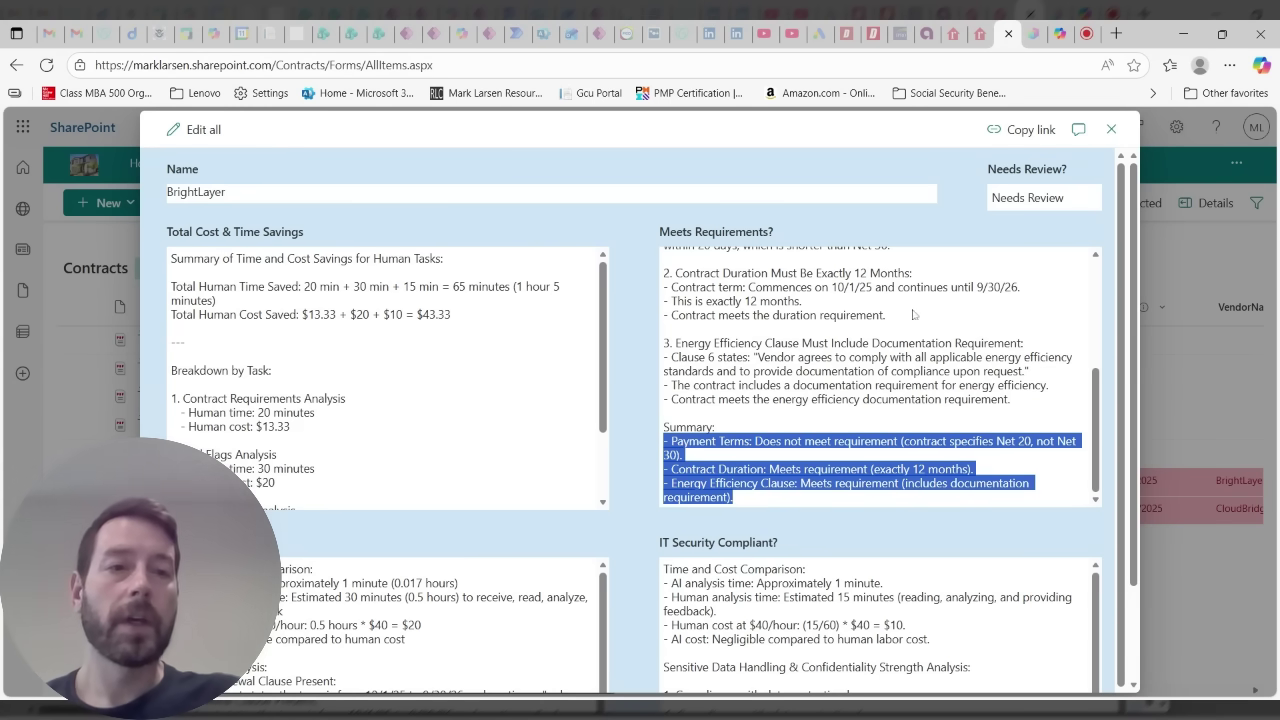
Step: Look over the Any Red Flags? and IT Security Compliant? analyses of the BrightLayer contract, and close its properties
scroll(901, 374, down, 2)
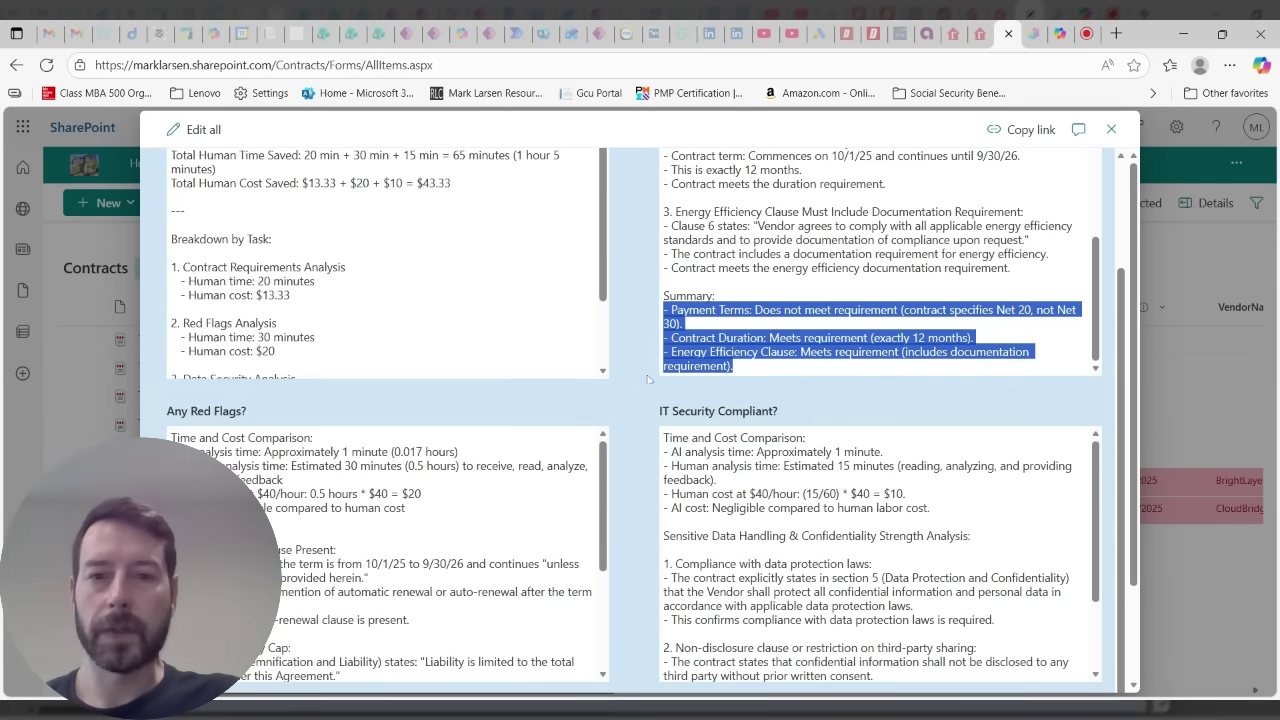
click(740, 258)
scroll(668, 385, down, 2)
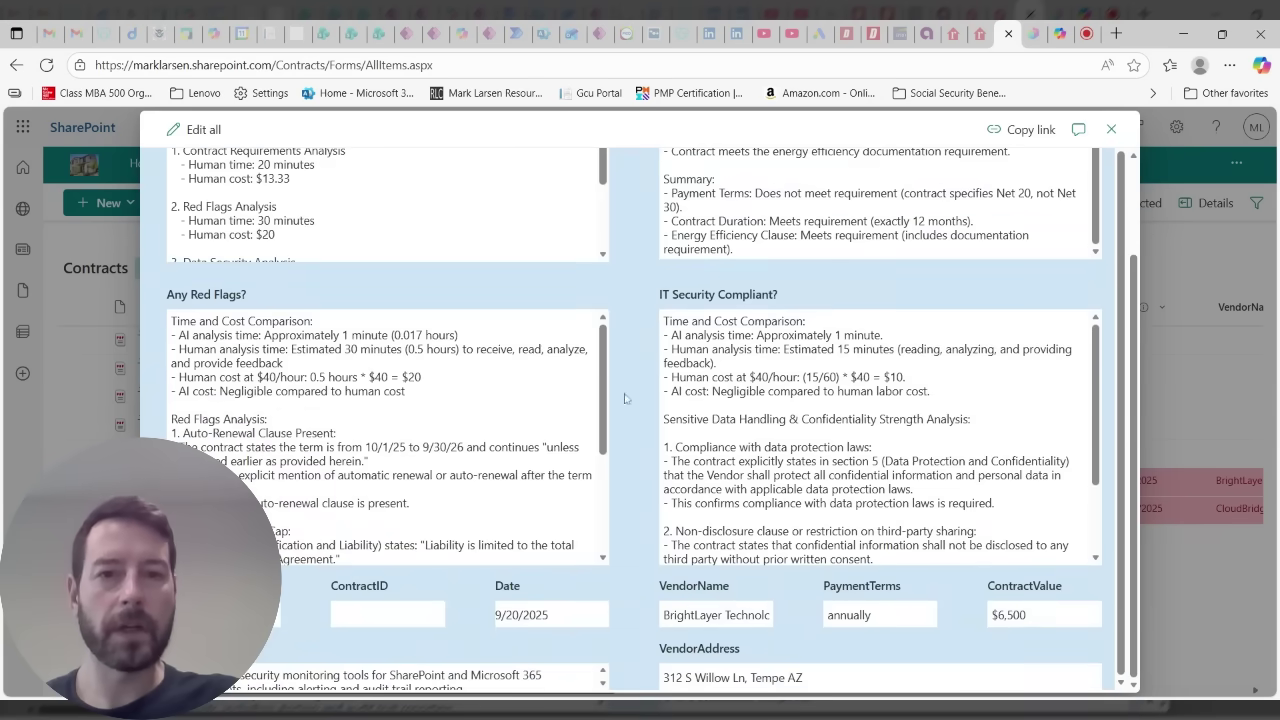
scroll(640, 259, up, 2)
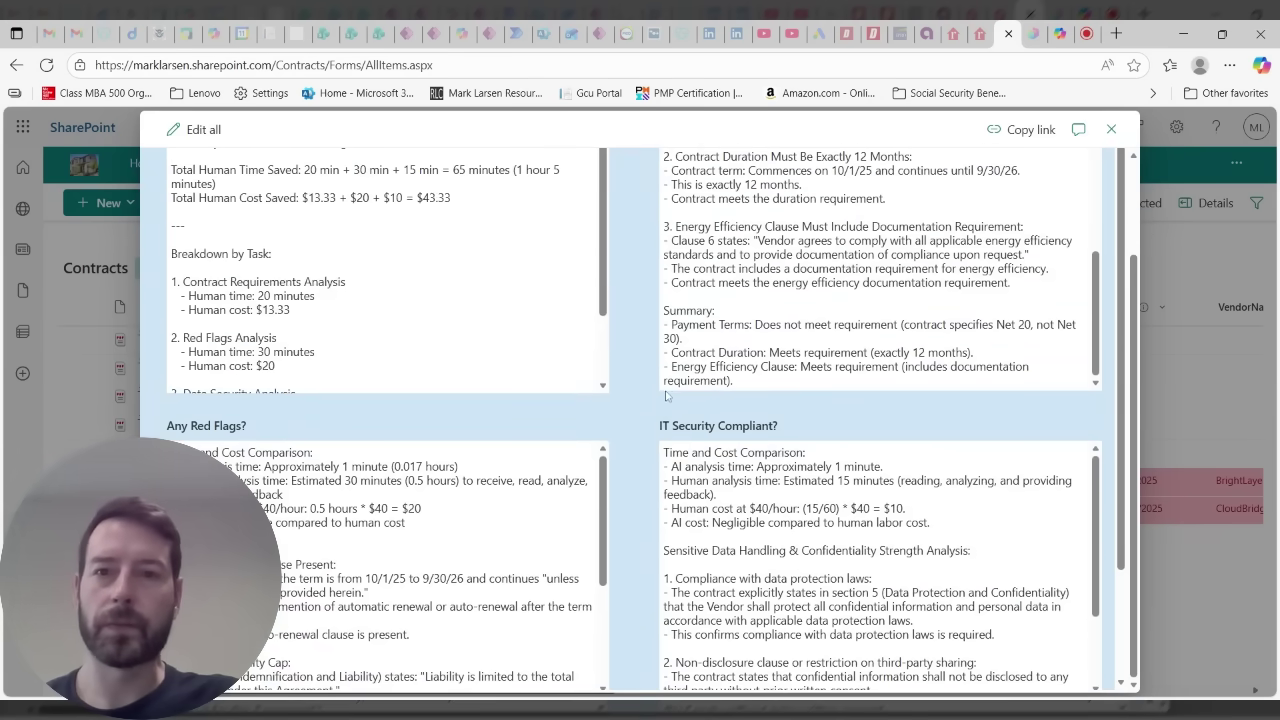
scroll(1016, 199, up, 3)
scroll(642, 383, up, 2)
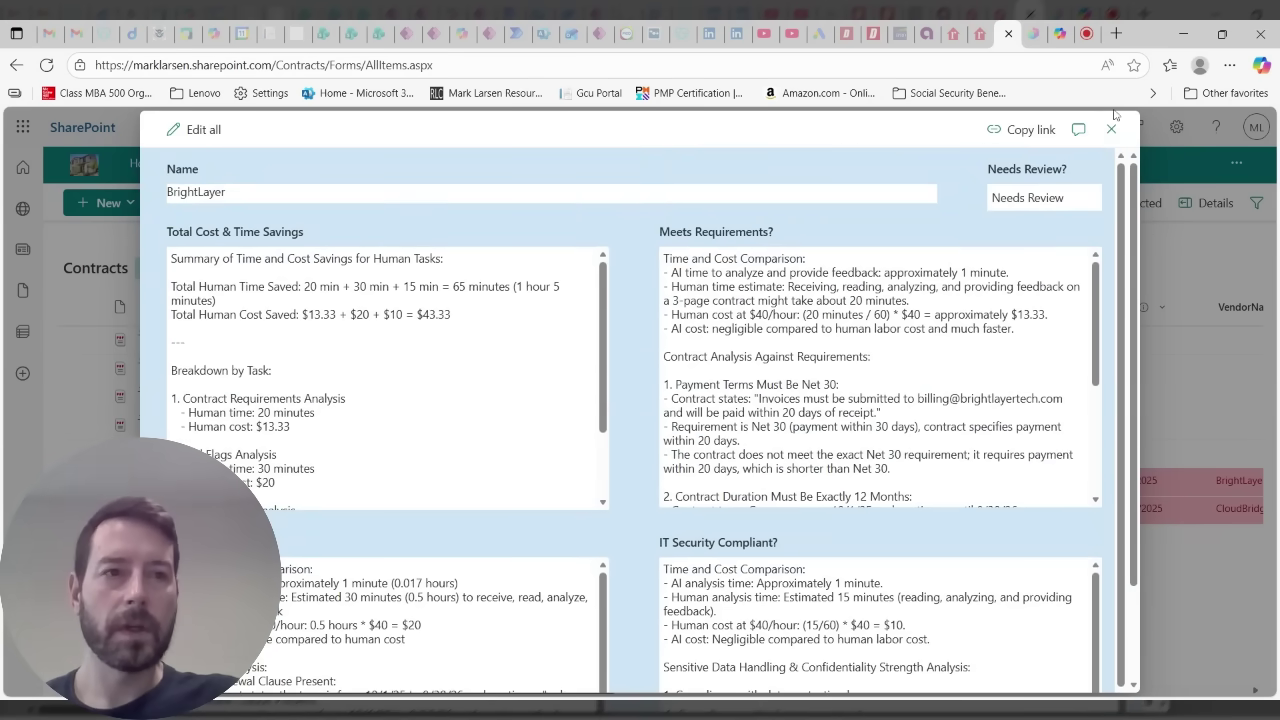
click(1112, 131)
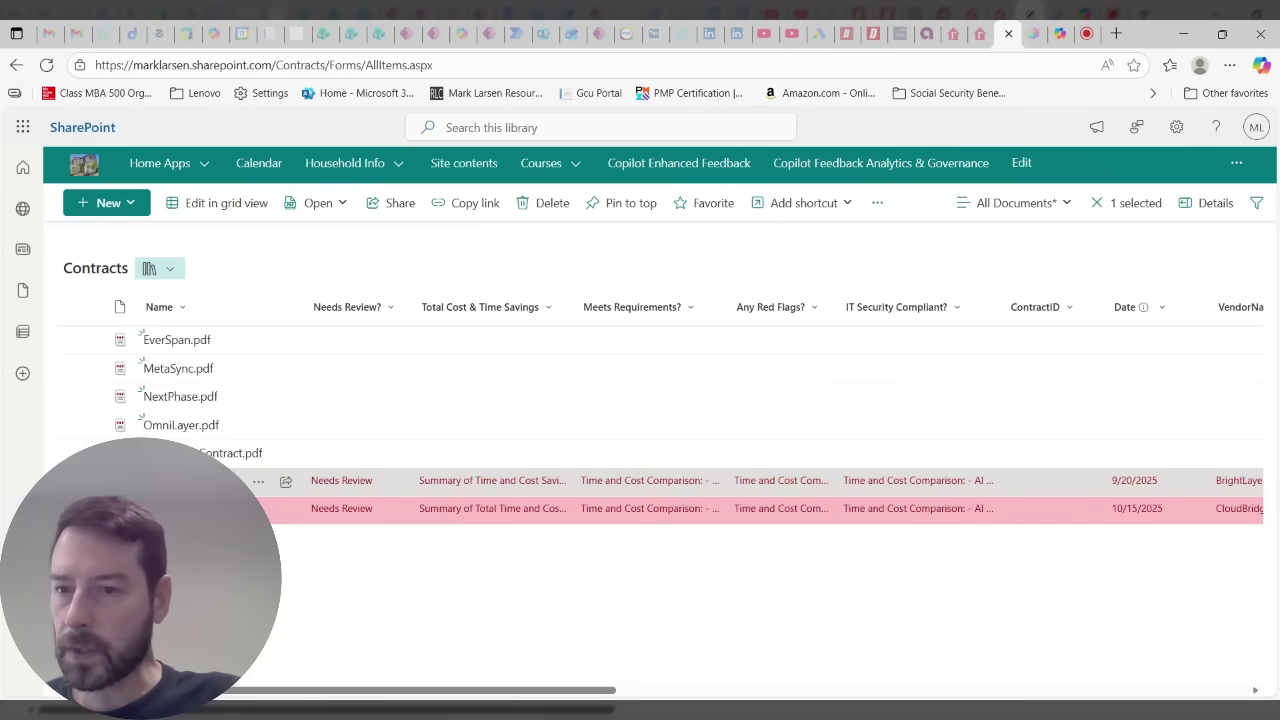
Step: Reload the Contracts library to refresh the review columns of all contract files, leaving no file selected
click(46, 66)
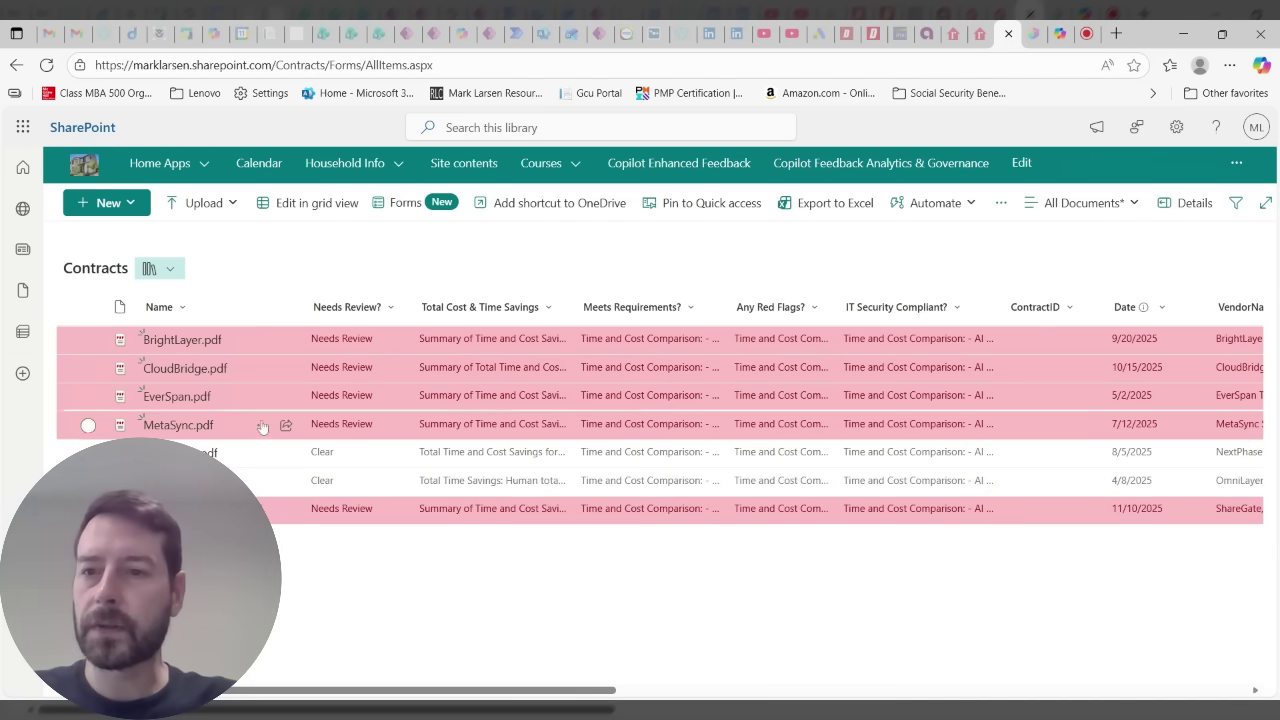
click(88, 370)
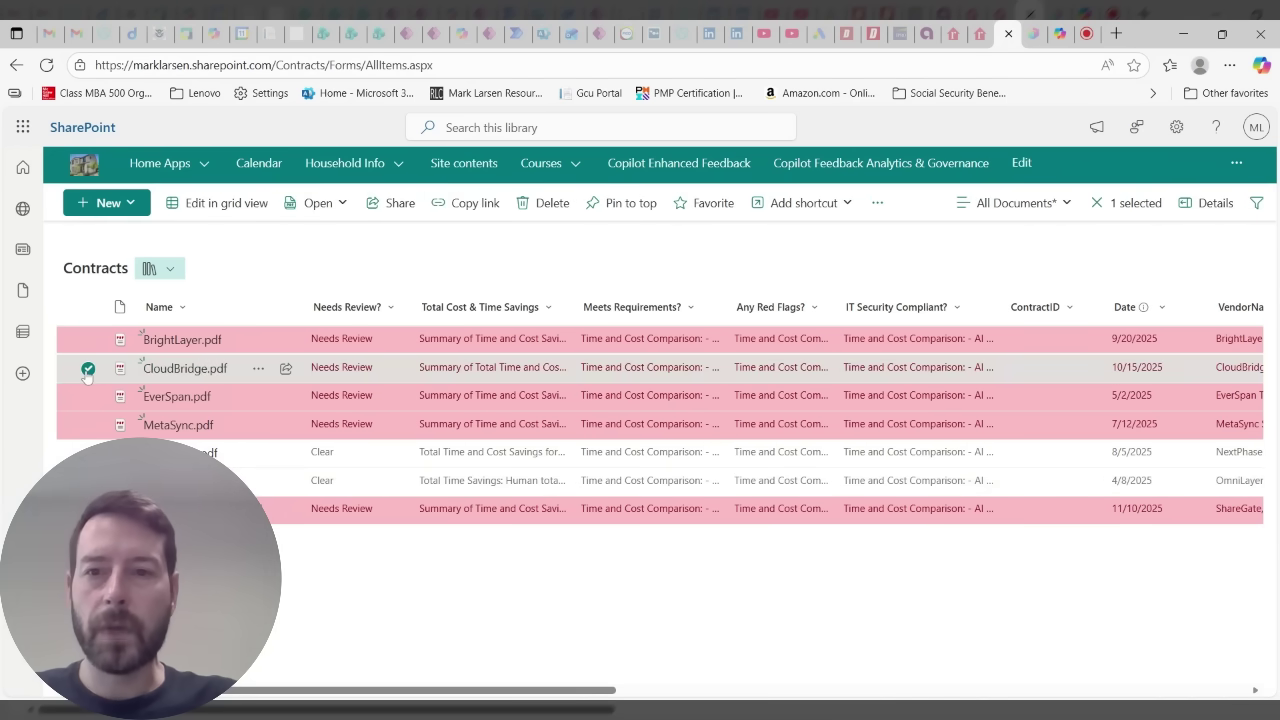
click(88, 370)
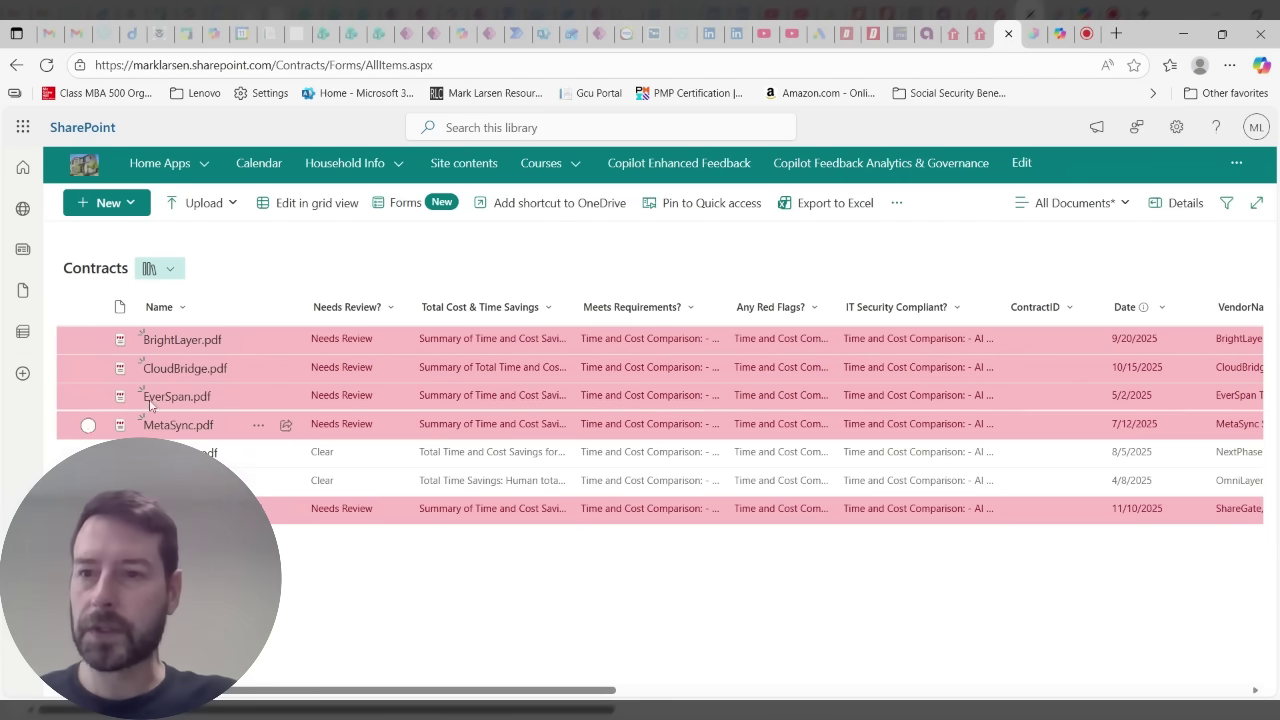
Step: Open the properties of BrightLayer.pdf without comments, check the total human cost saved, and close them
click(88, 340)
click(878, 204)
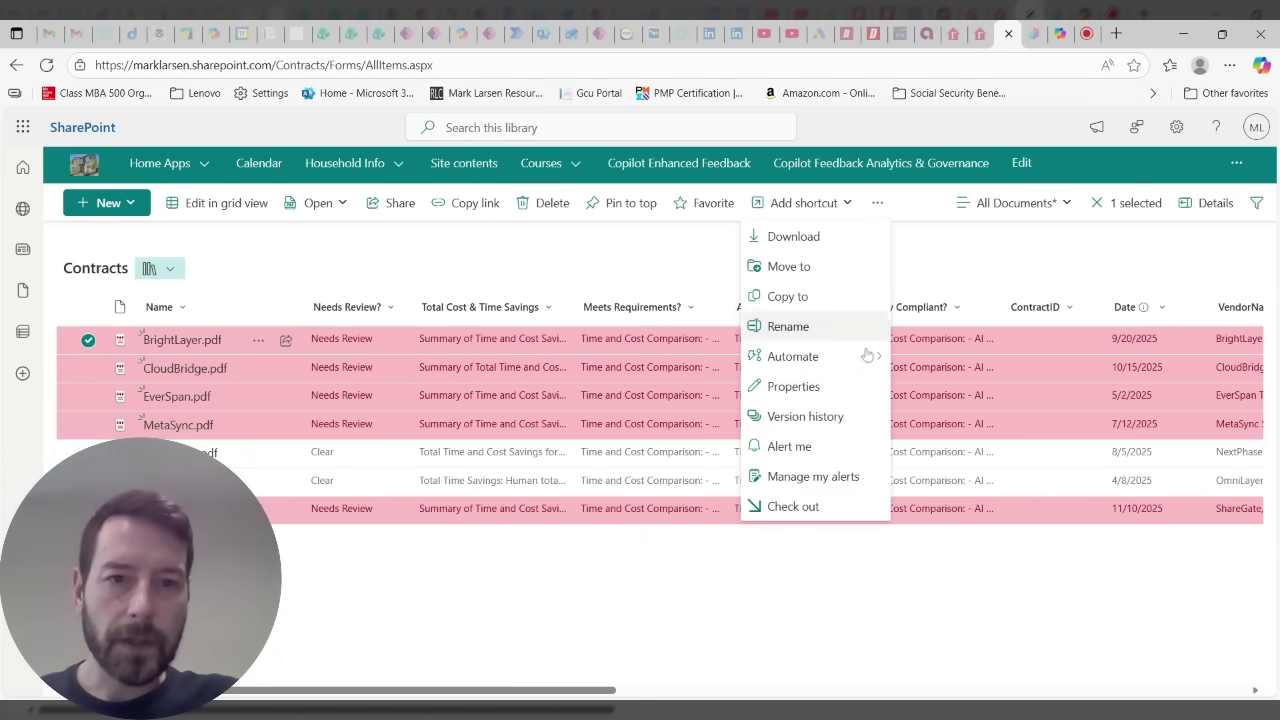
click(794, 387)
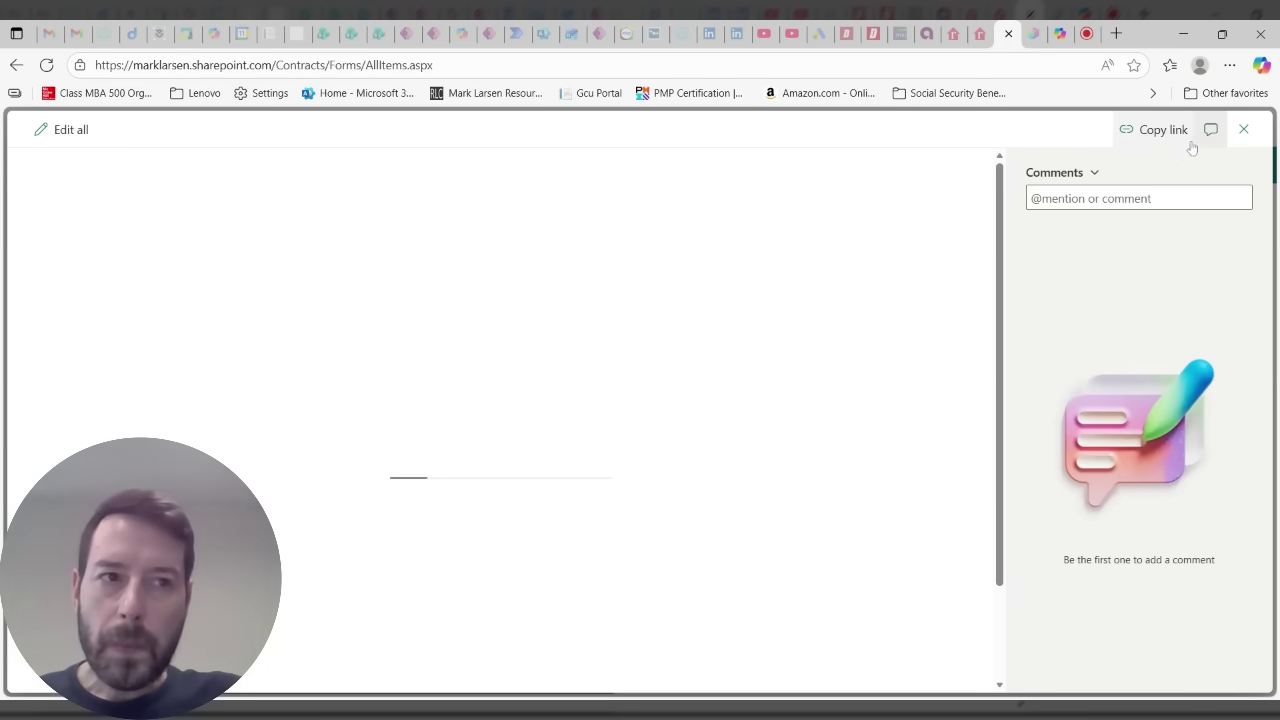
click(1210, 129)
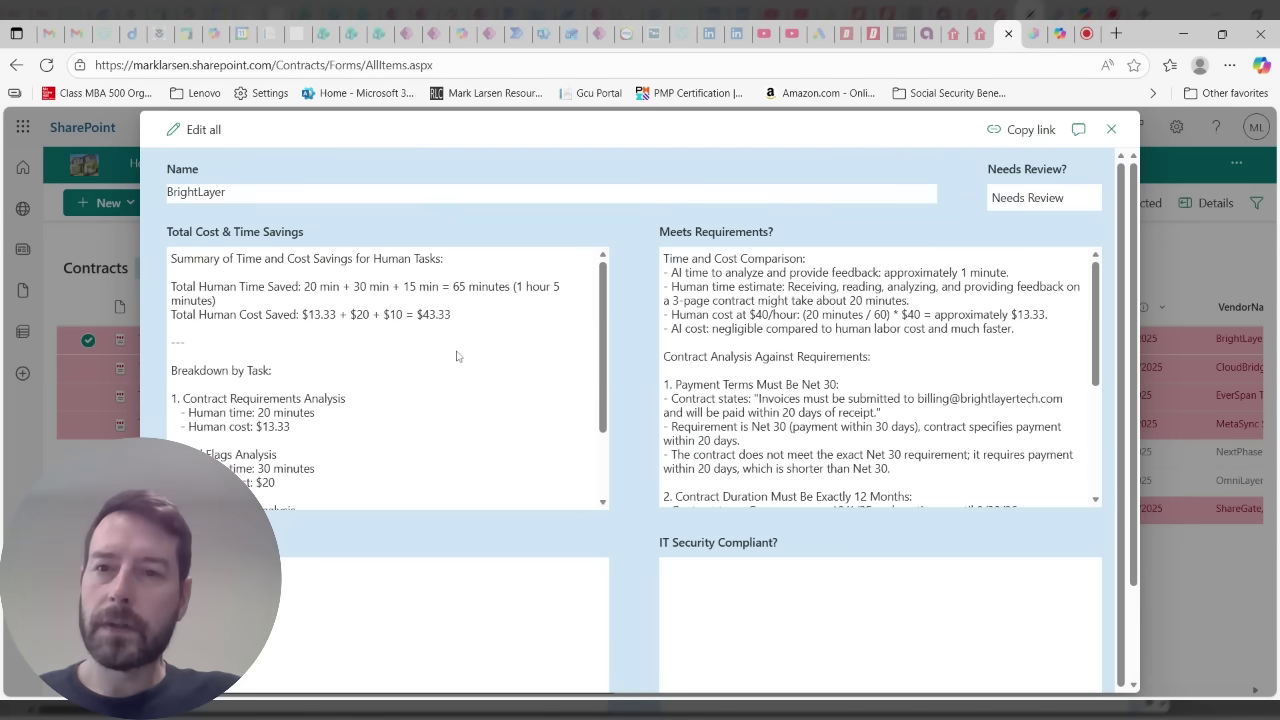
drag(477, 318, 410, 318)
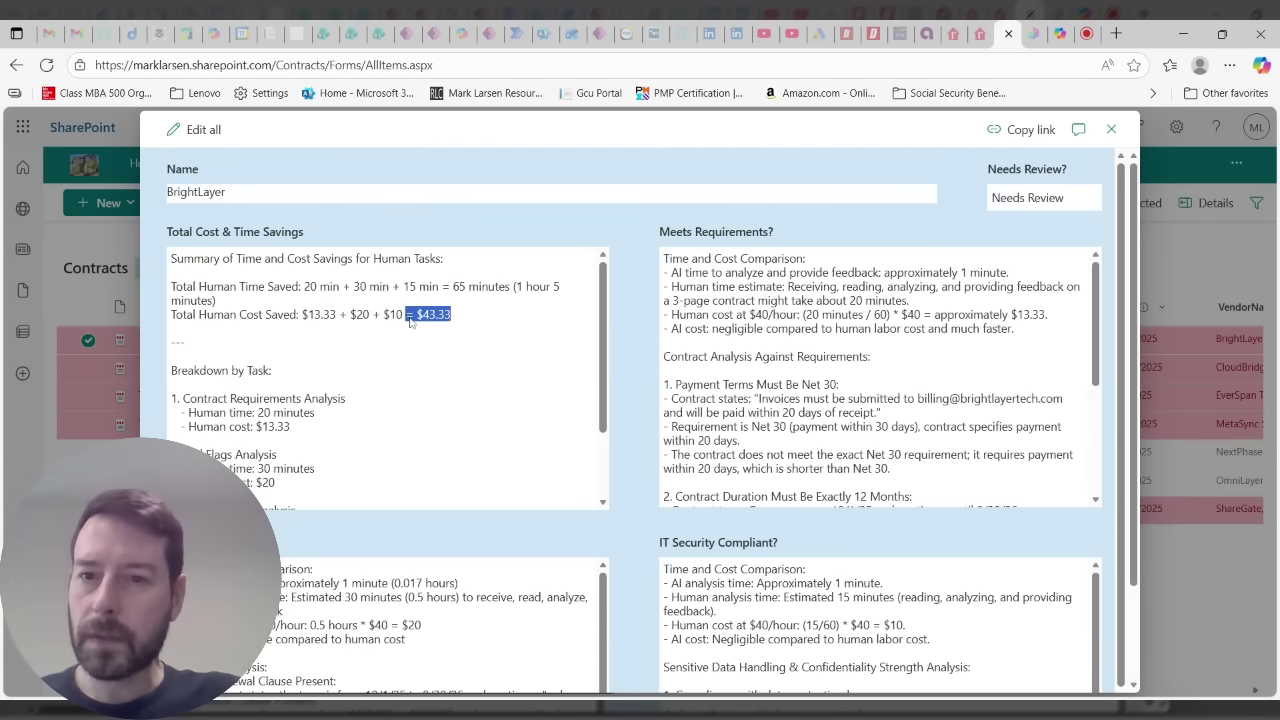
click(319, 327)
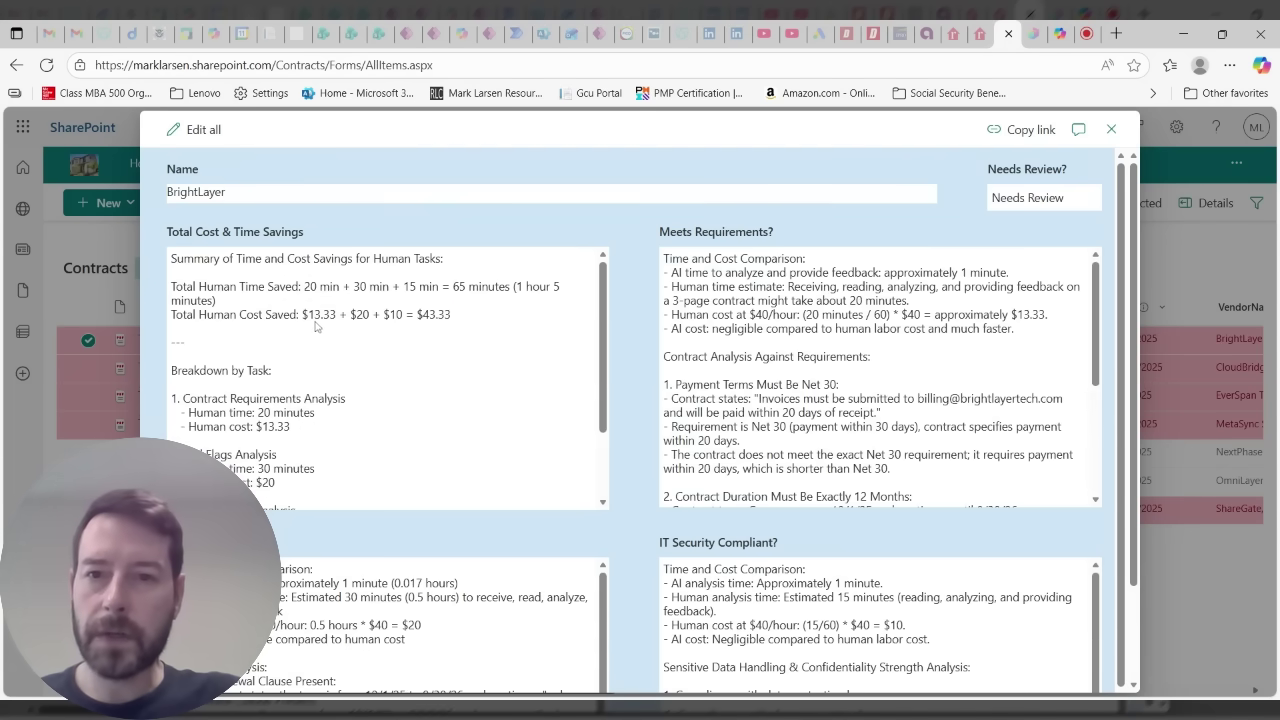
click(1111, 129)
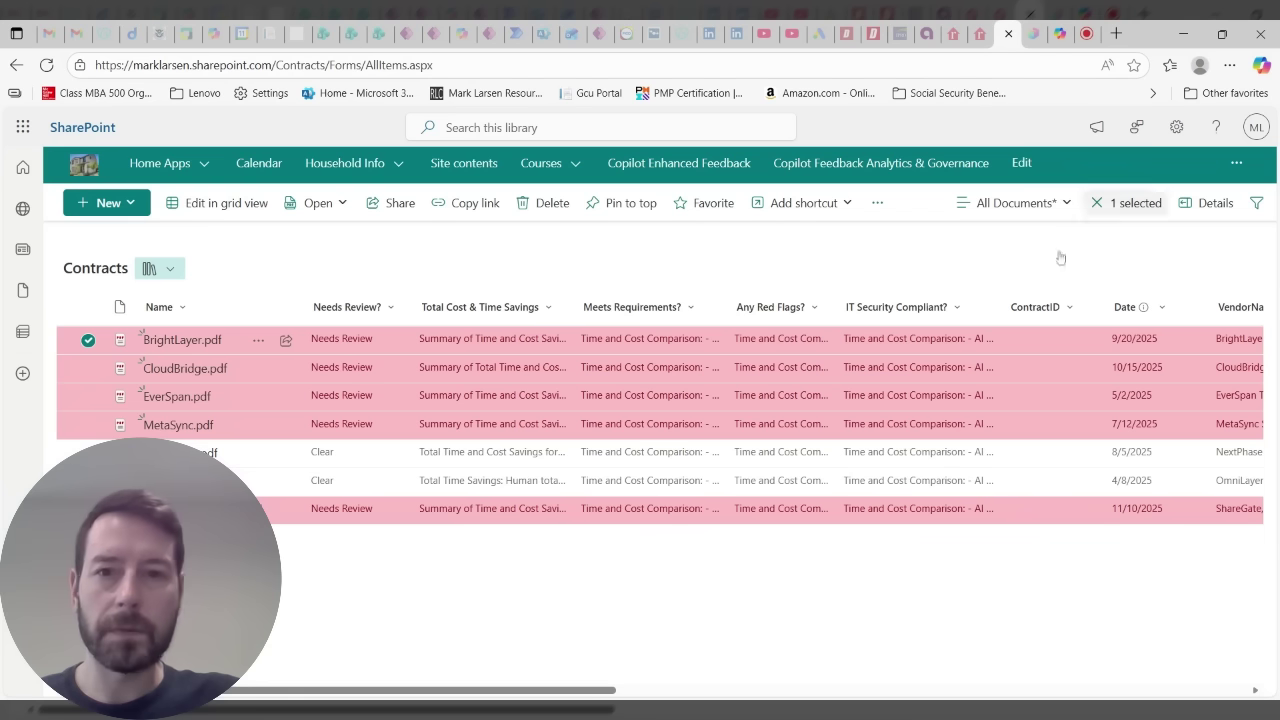
Step: View the properties of CloudBridge.pdf instead, check its total human cost saved, and return to the library with nothing selected
click(88, 340)
click(88, 369)
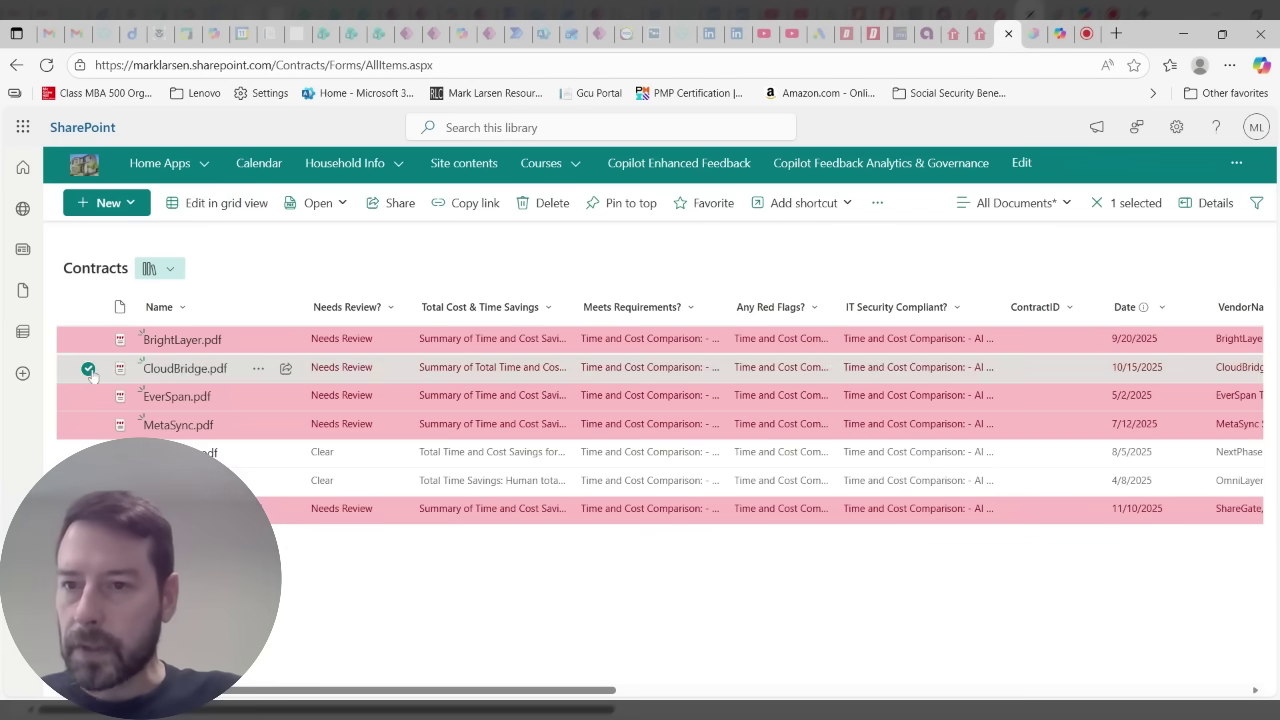
click(877, 203)
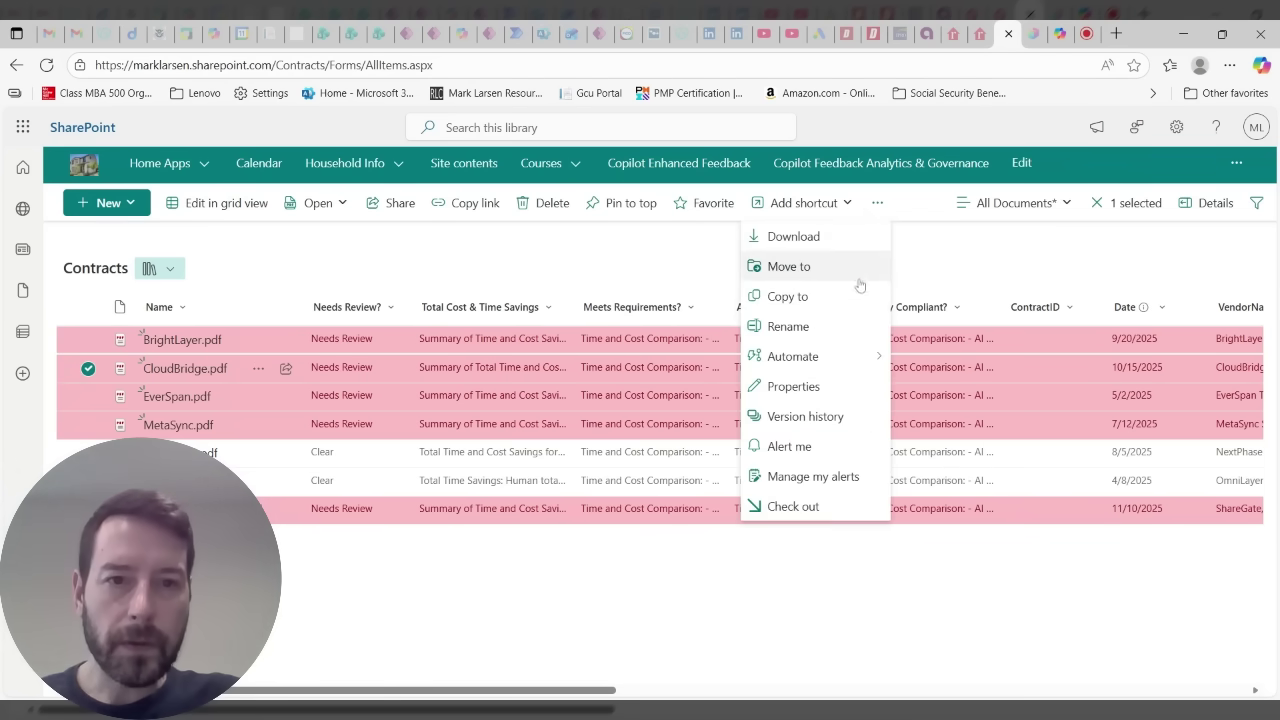
click(793, 386)
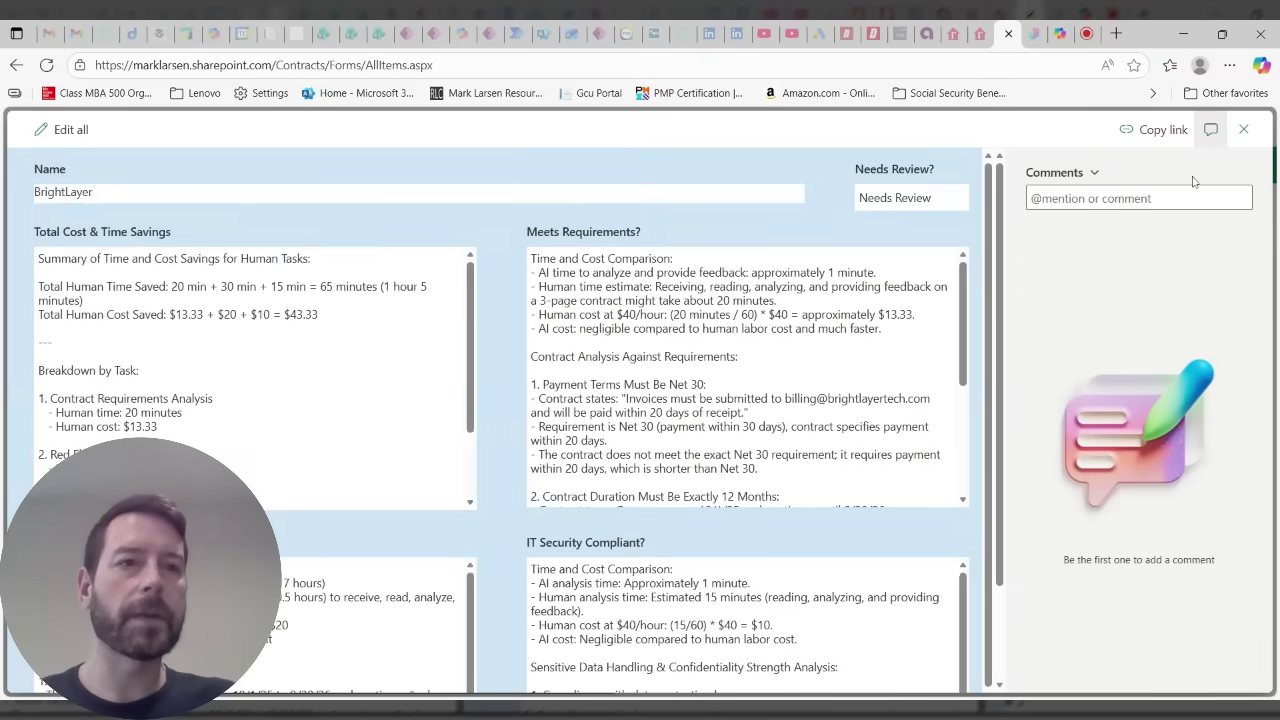
click(1211, 129)
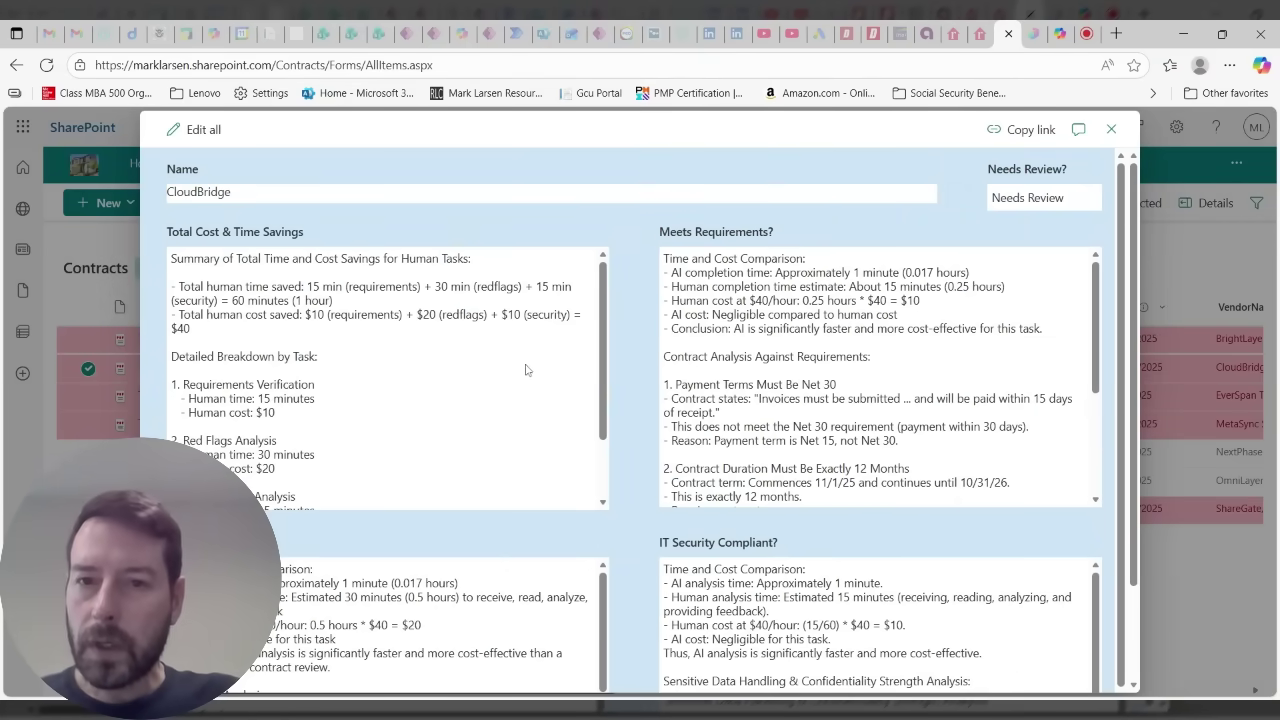
drag(196, 331, 169, 333)
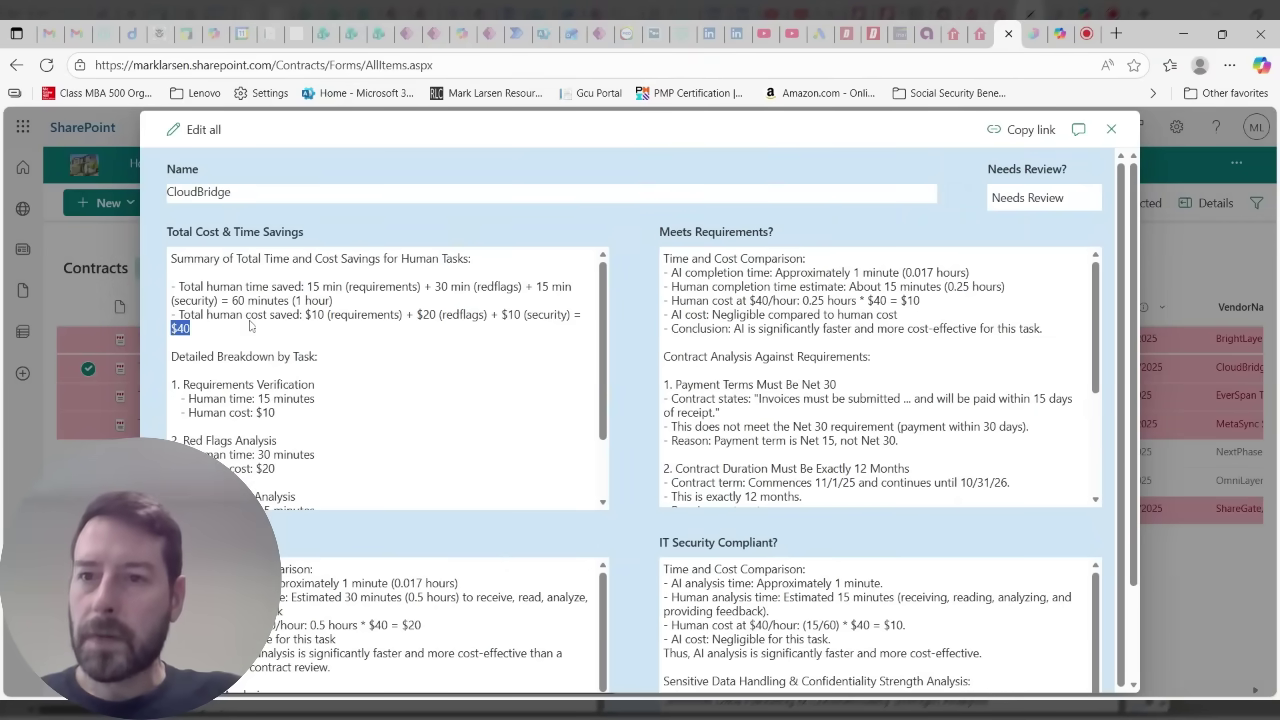
click(1111, 129)
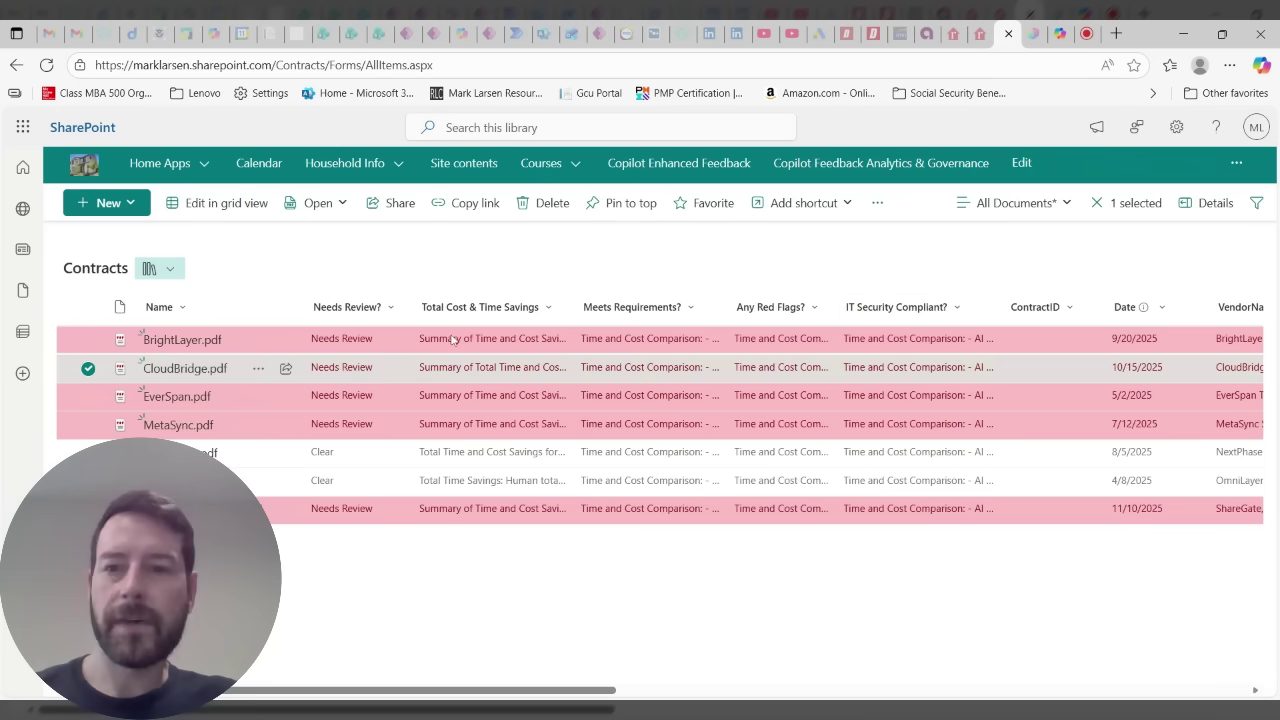
click(88, 370)
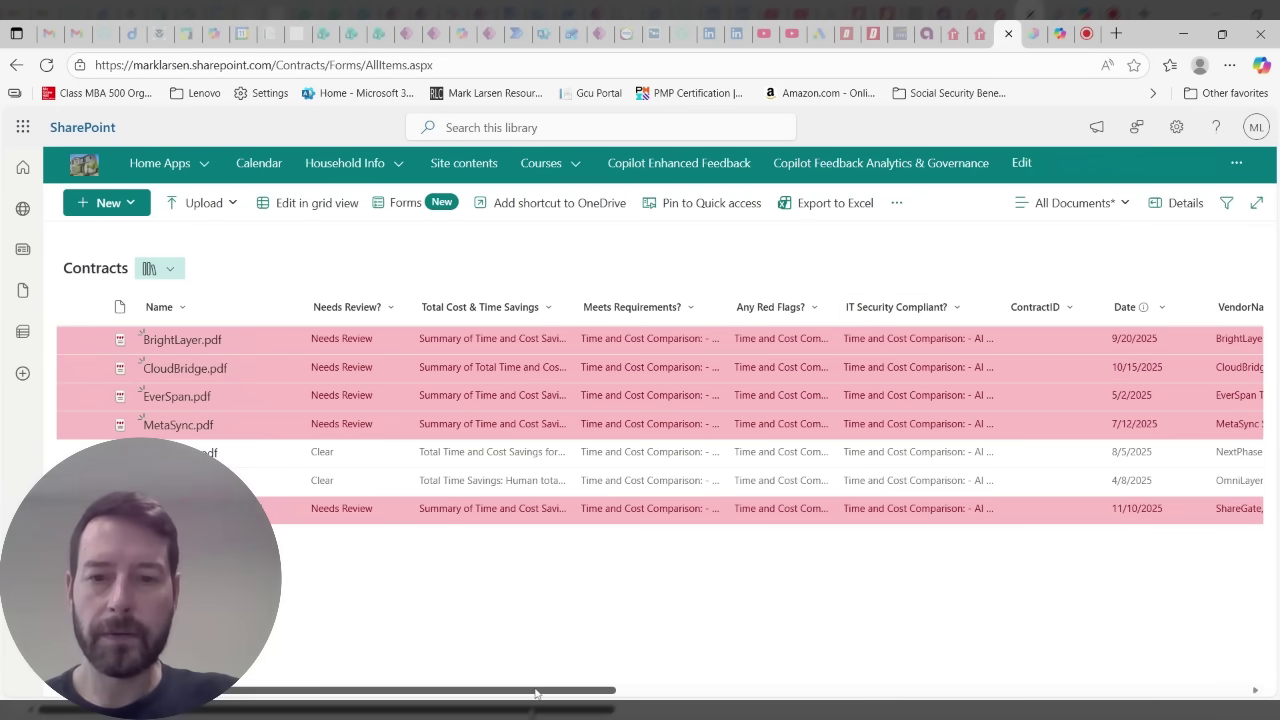
mouse_move(535, 692)
mouse_down()
mouse_move(755, 692)
mouse_move(535, 692)
mouse_up()
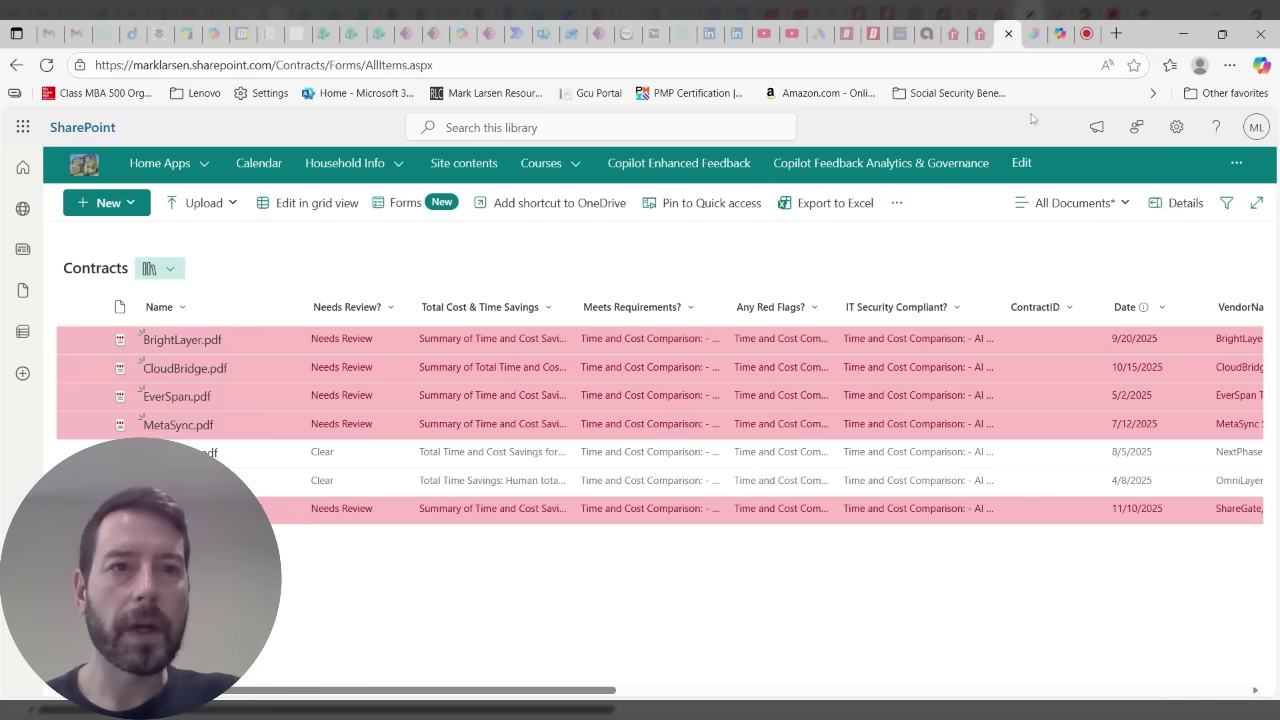
Step: Switch to the Contracts Coach agent in Copilot Studio and read the test chat's question and answer on why the EverSpan contract was flagged Needs Review
click(1029, 41)
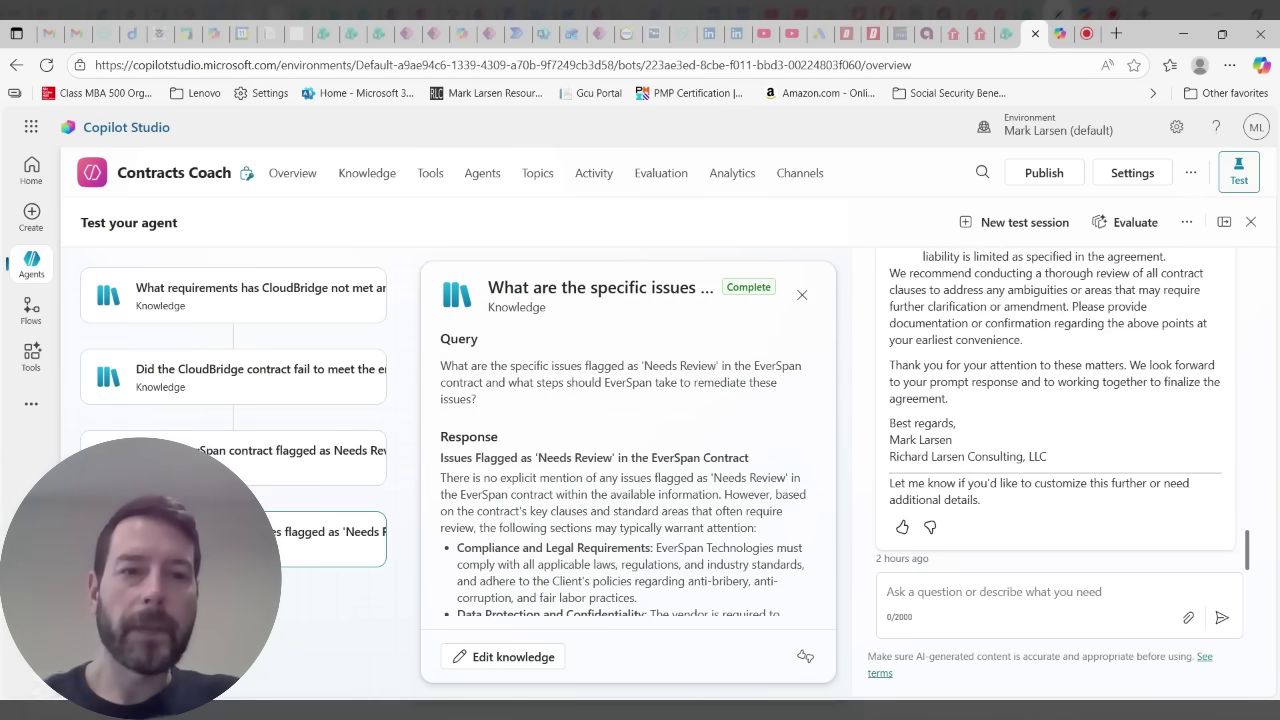
scroll(985, 420, up, 10)
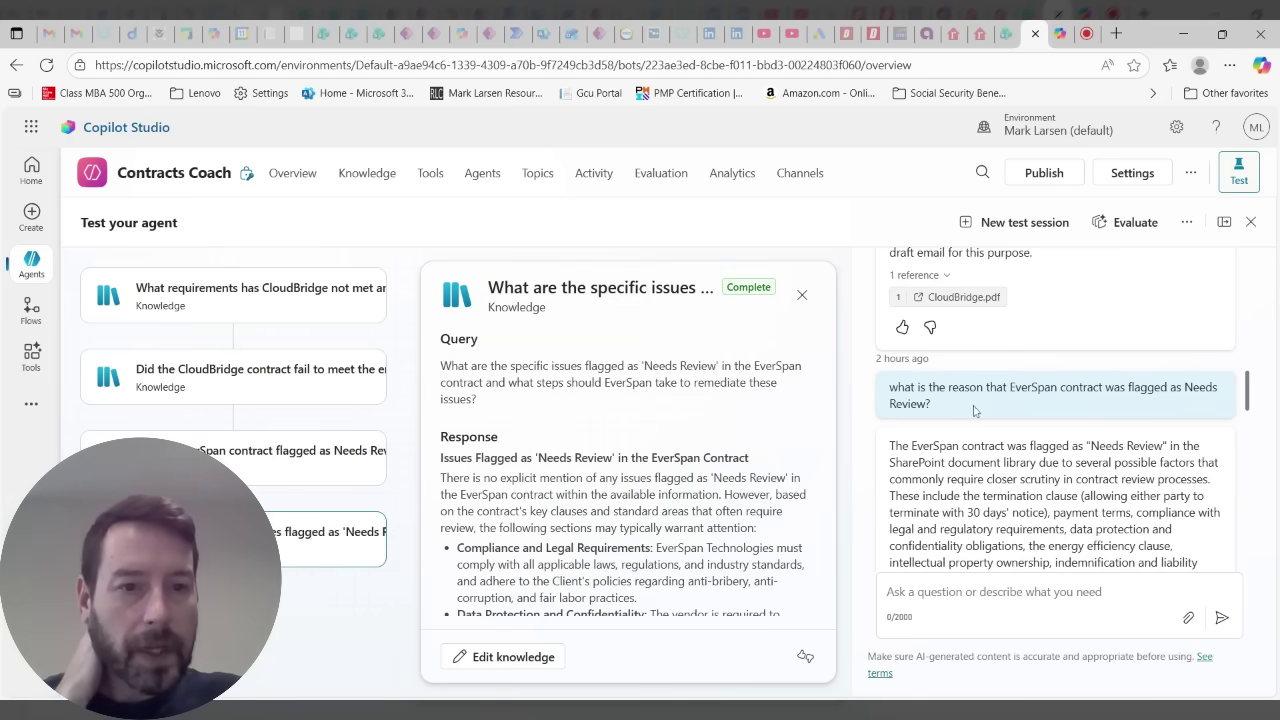
triple_click(928, 404)
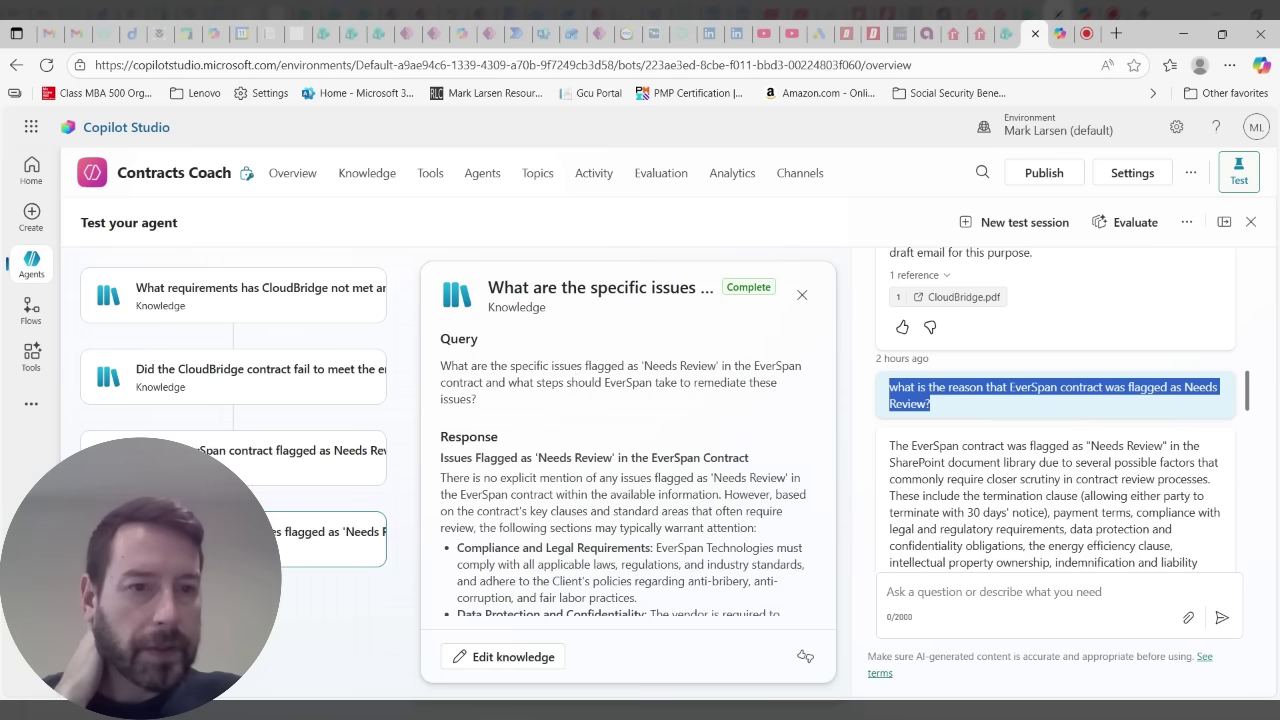
click(1062, 399)
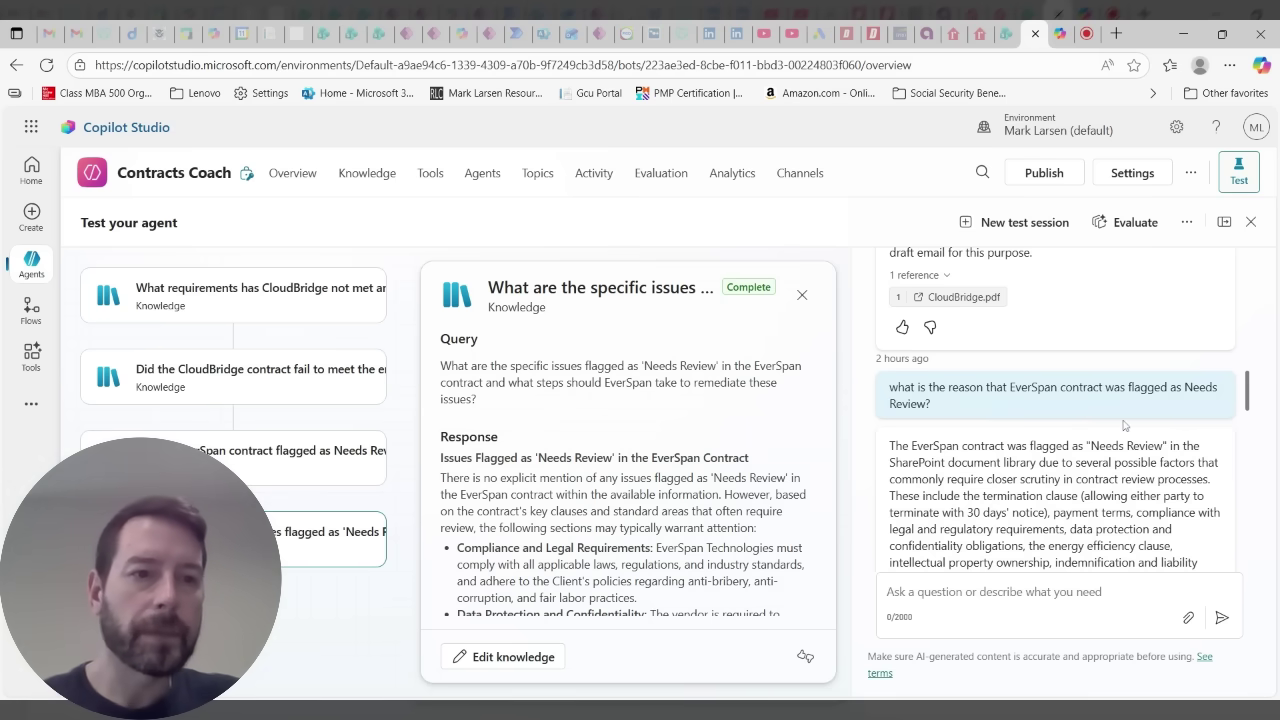
scroll(1040, 423, down, 2)
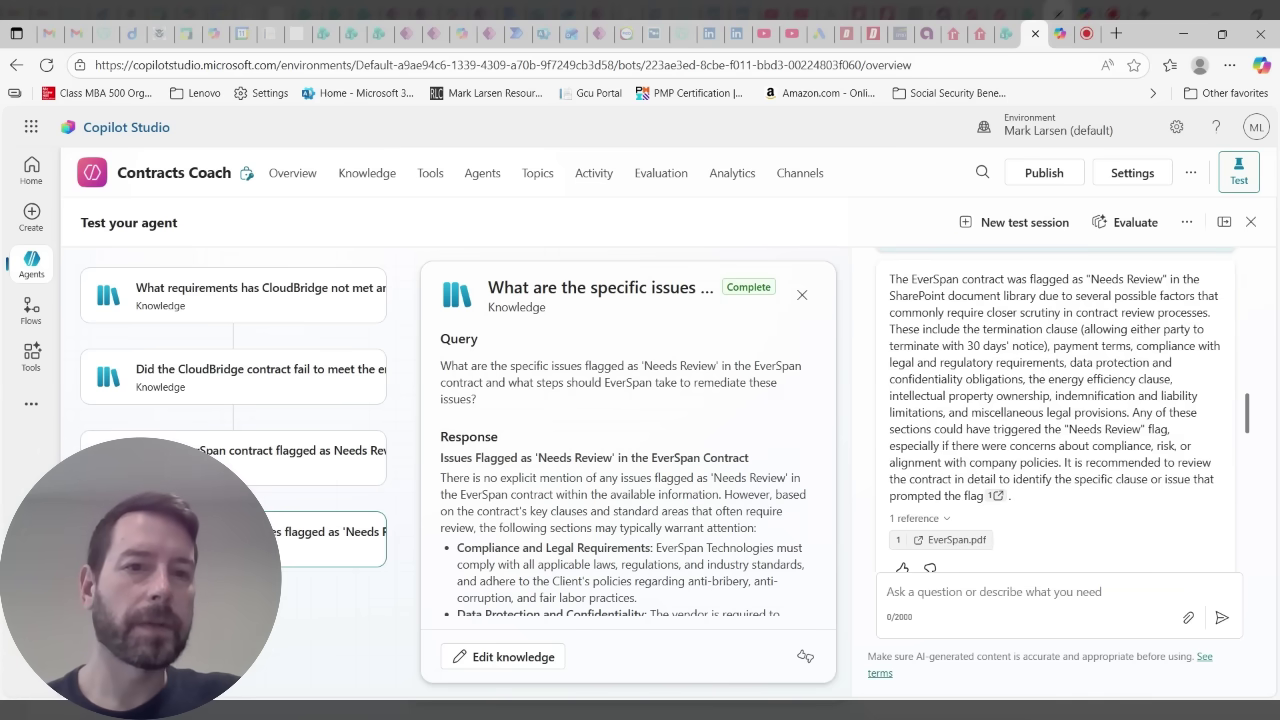
drag(889, 279, 1064, 446)
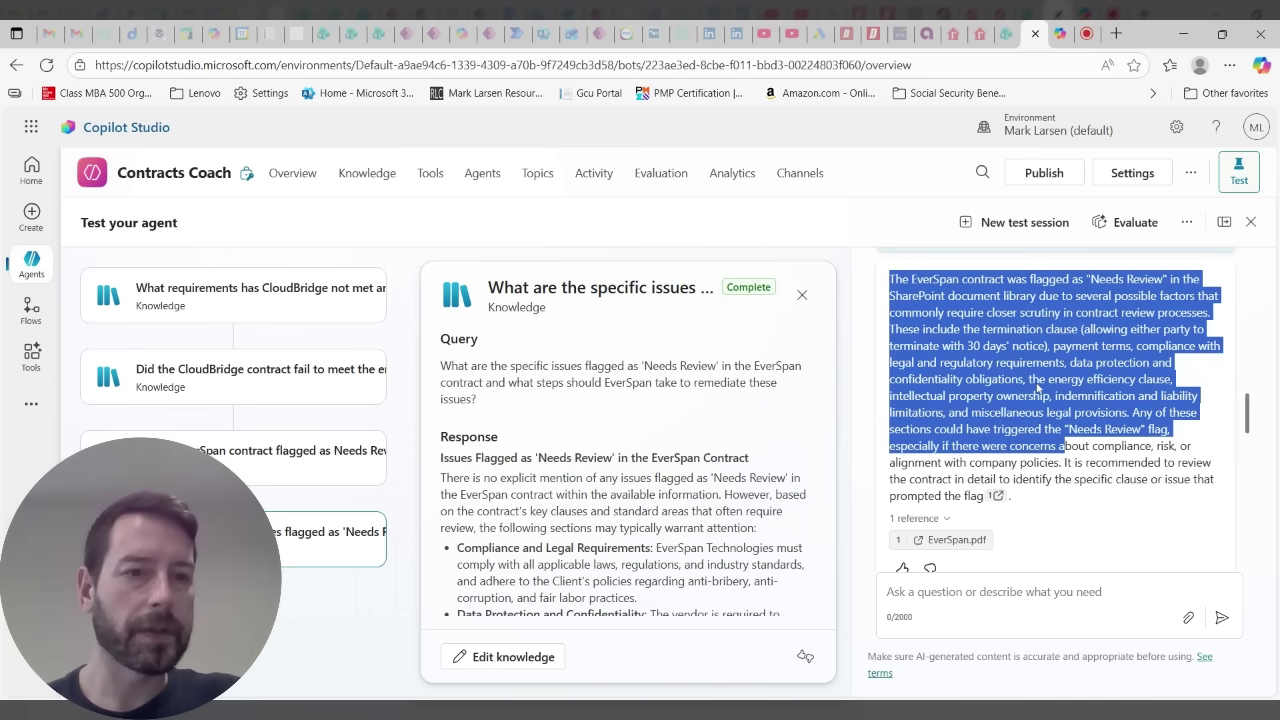
click(1085, 525)
Step: Read the request for a remediation email and the agent's draft to EverSpan through its closing, and return to the SharePoint Contracts library
scroll(1080, 500, down, 3)
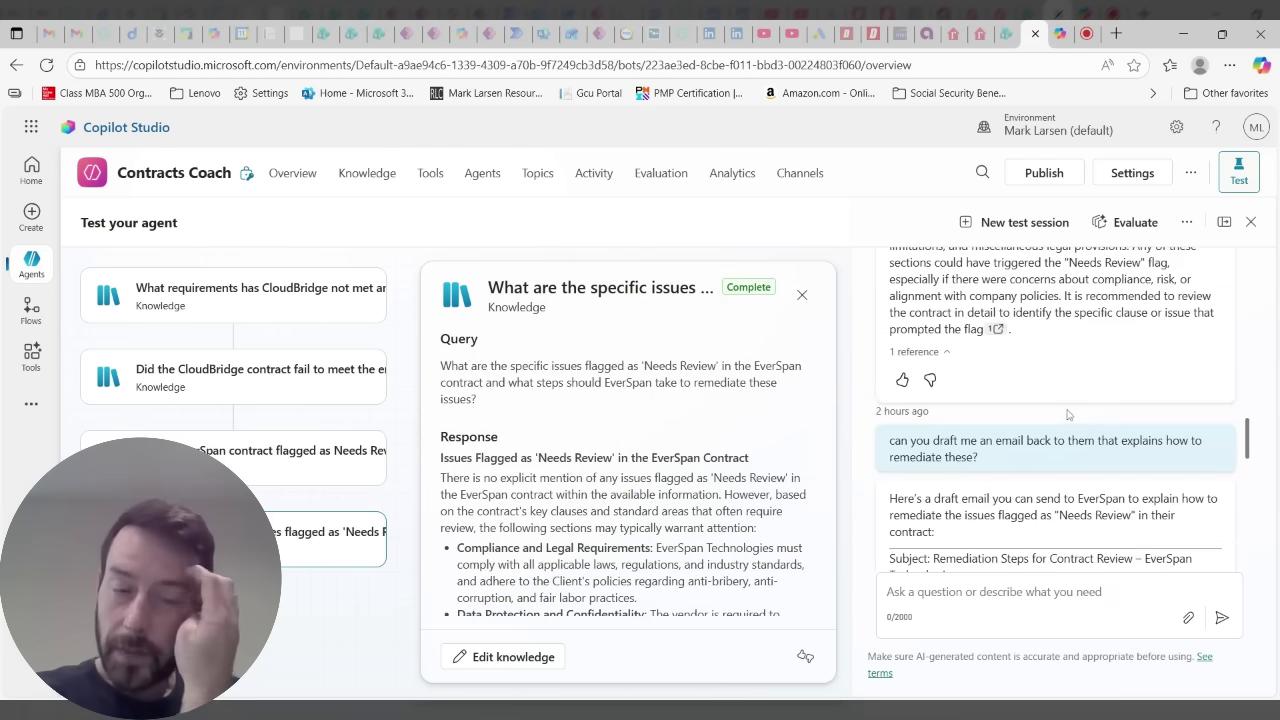
drag(1003, 473, 969, 473)
click(996, 493)
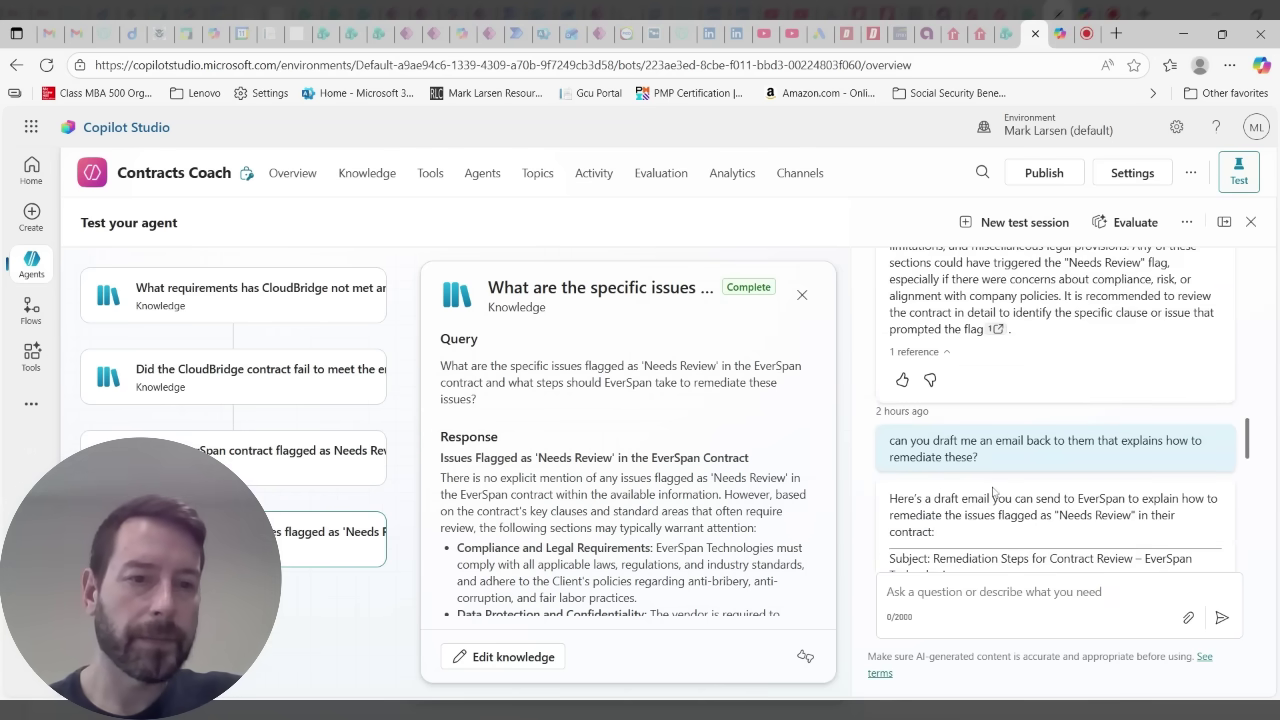
scroll(996, 493, down, 2)
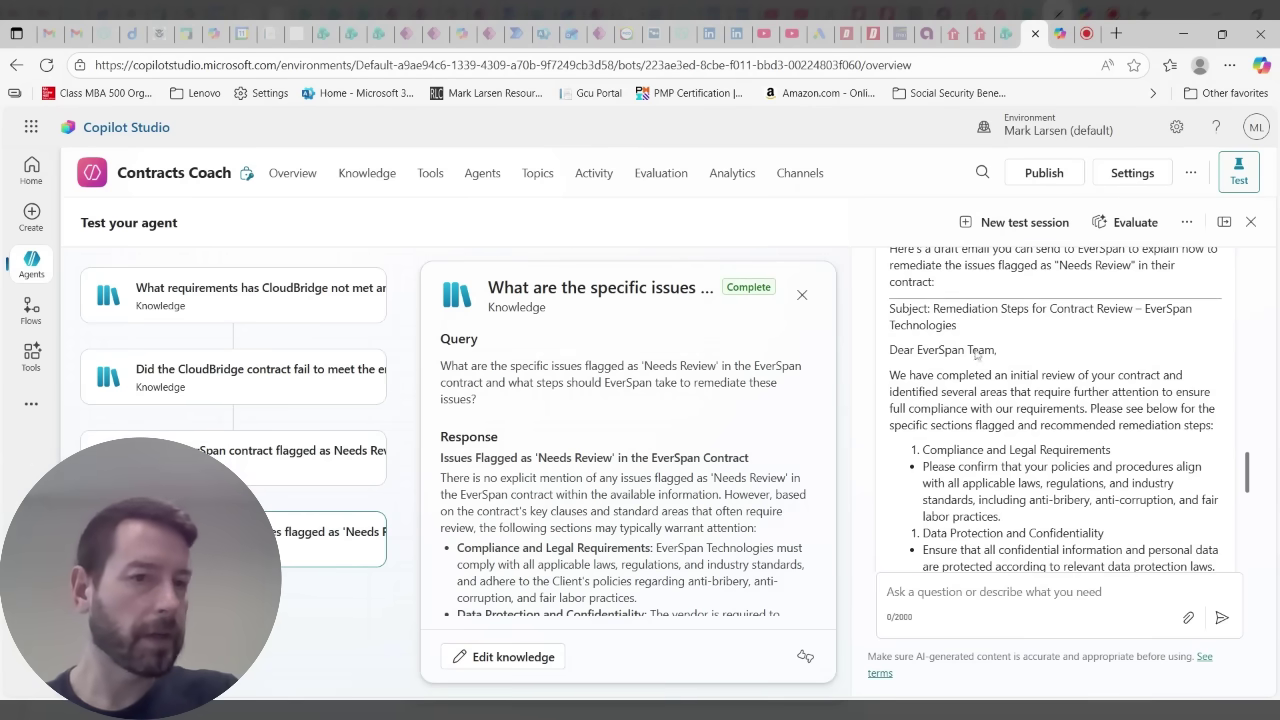
scroll(1055, 409, down, 5)
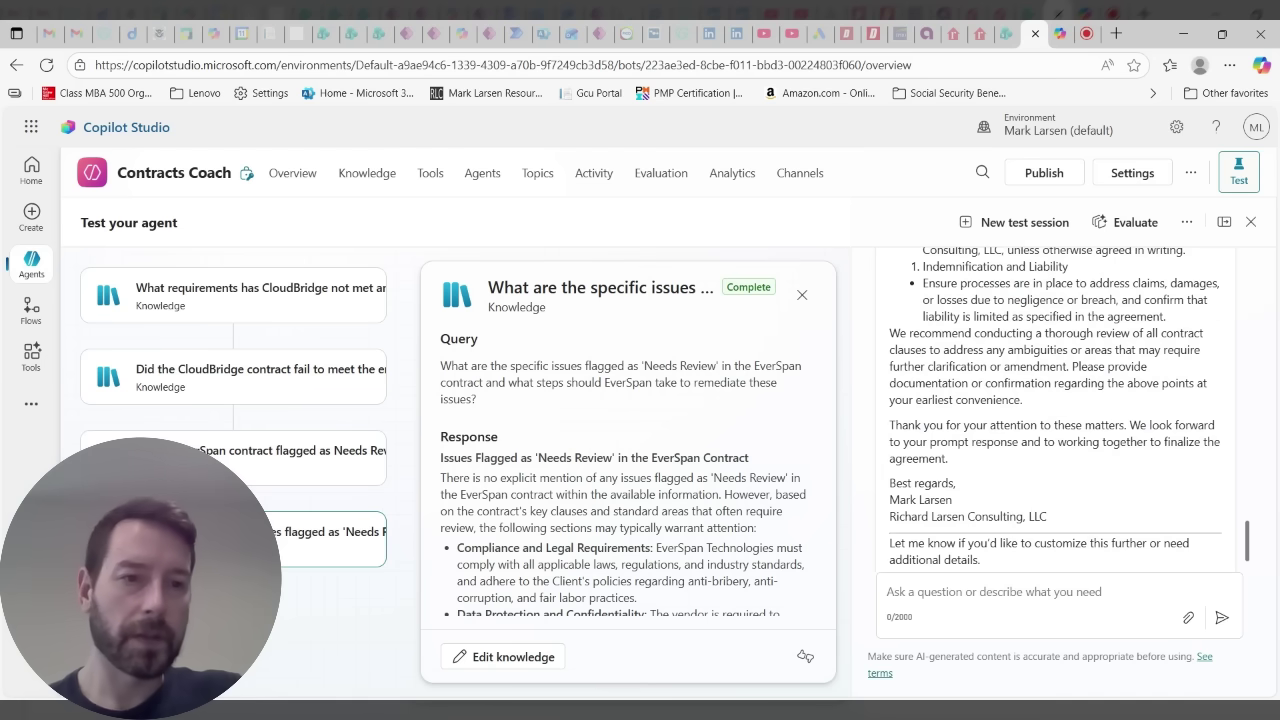
scroll(1055, 409, up, 3)
scroll(1062, 413, down, 3)
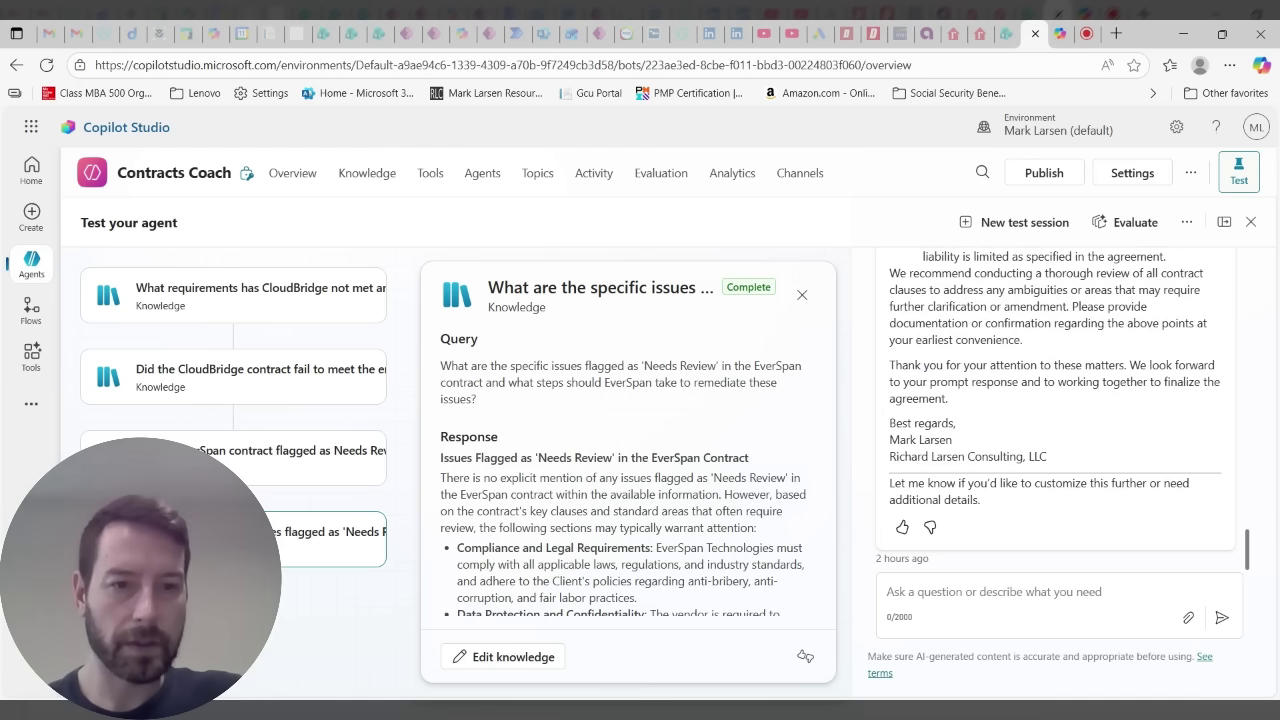
scroll(1055, 410, up, 2)
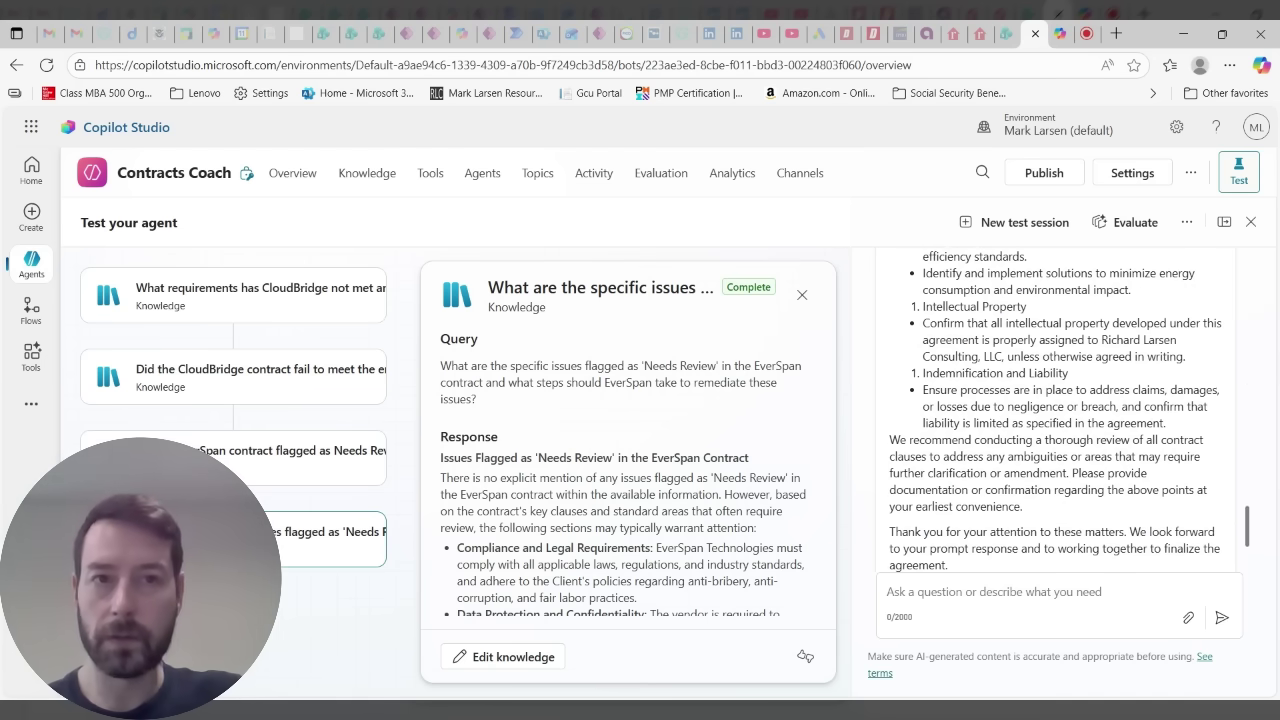
click(981, 34)
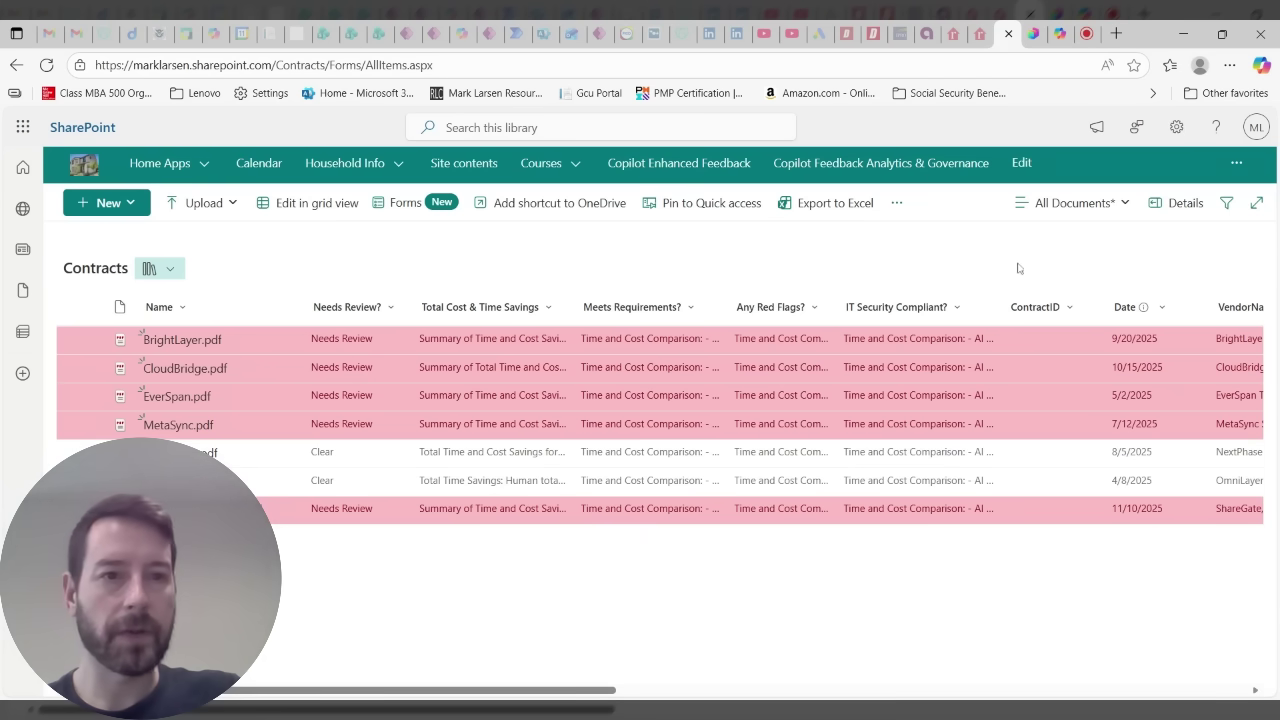